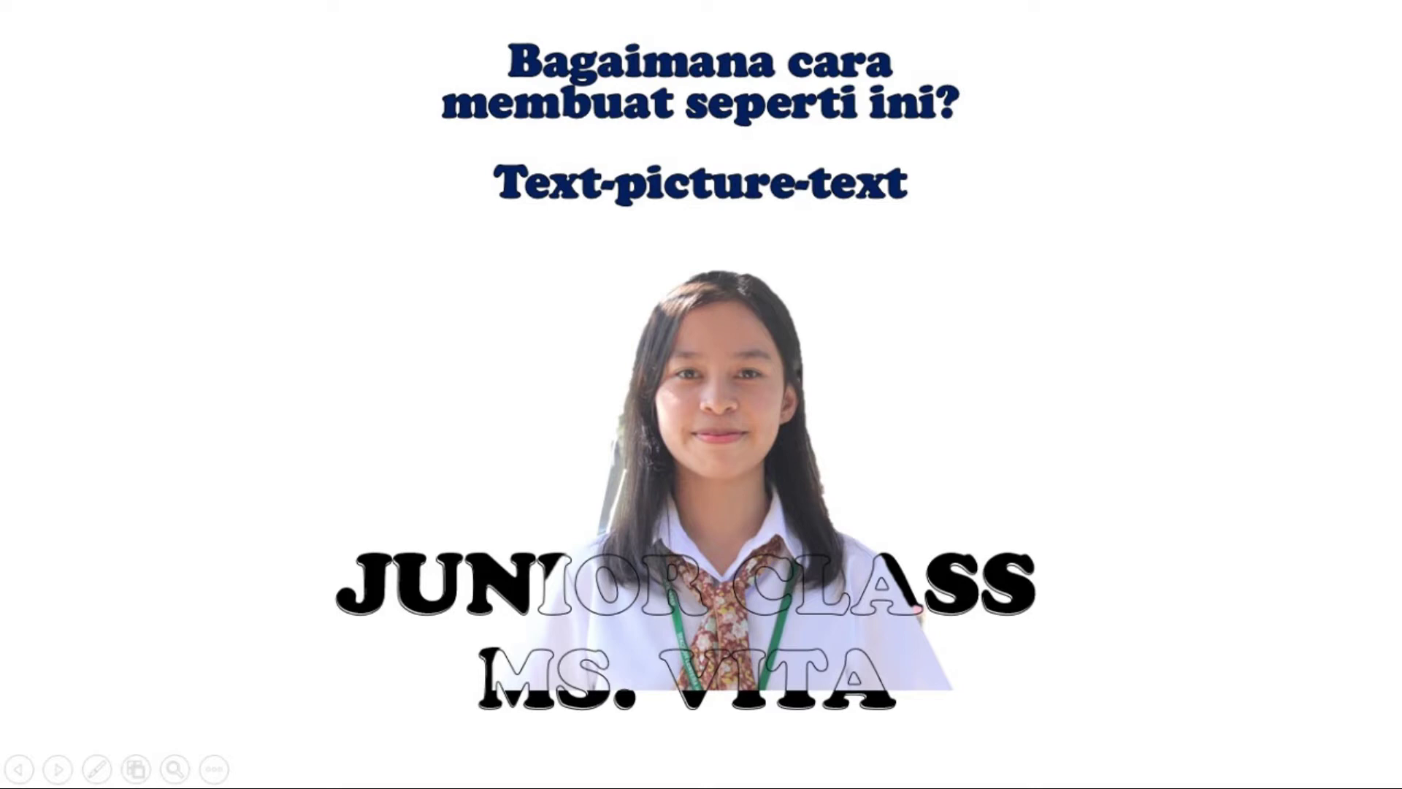
End the slide show of the example slide and return to Normal view.
key("Escape")
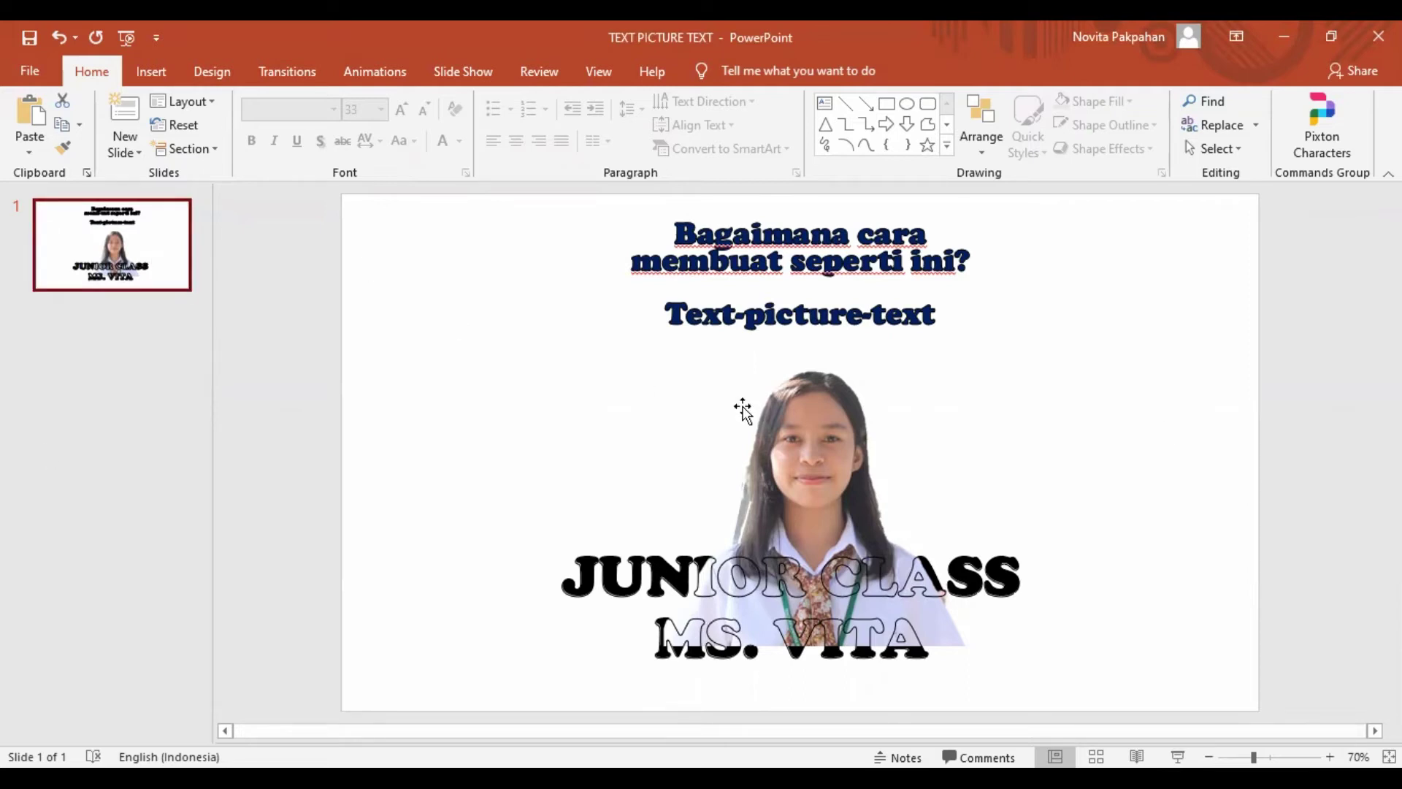
Add a blank slide 2 after the example slide and open it for editing.
left_click(152, 316)
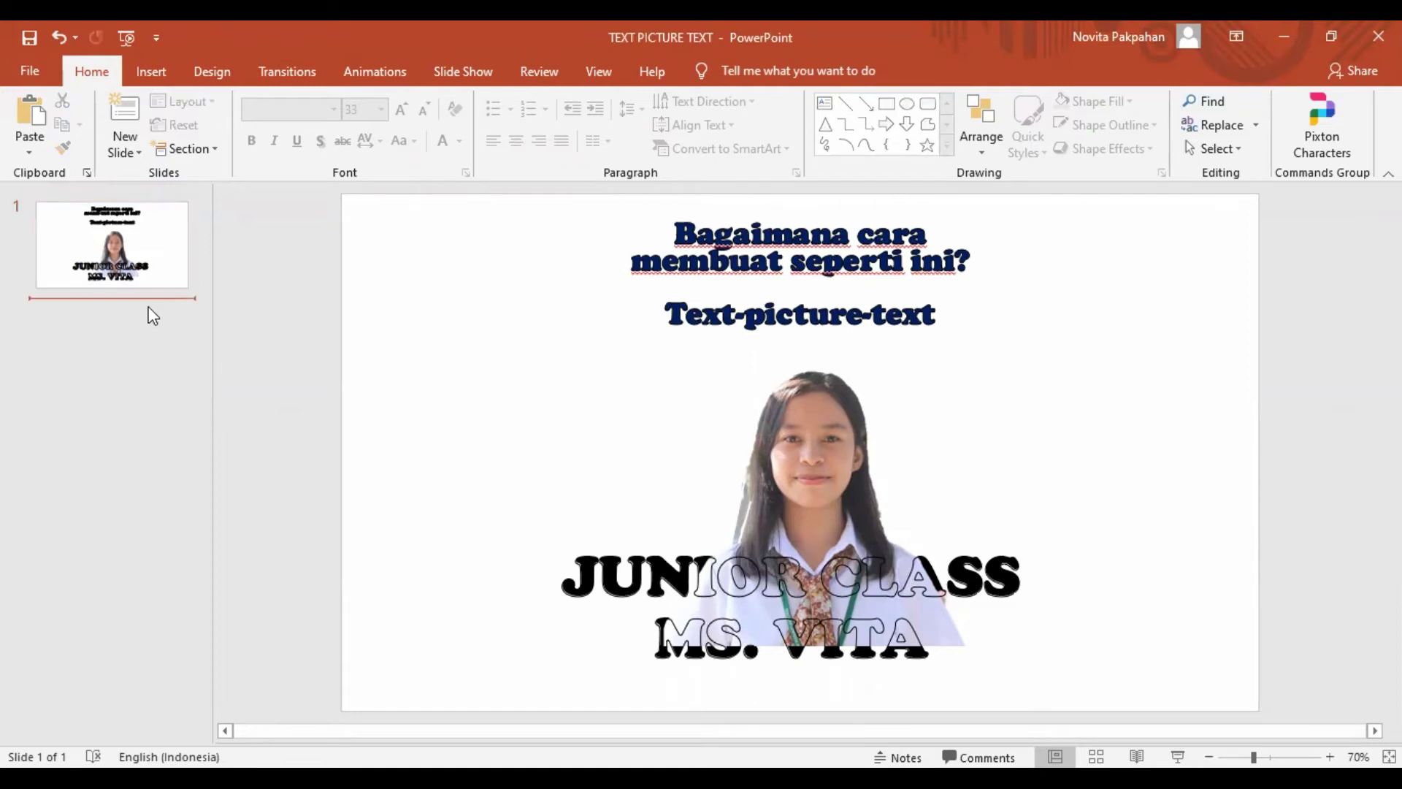
key("Return")
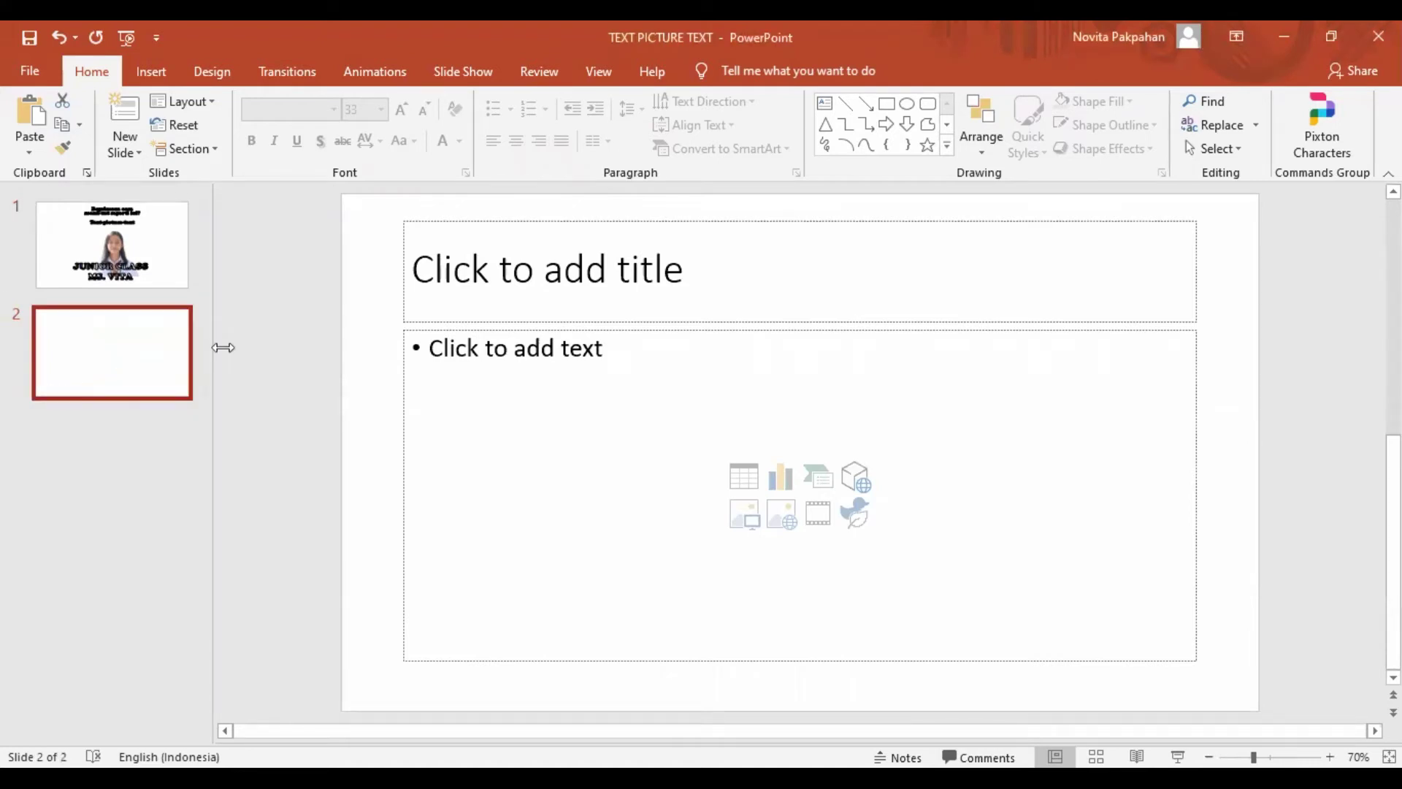
left_click(188, 259)
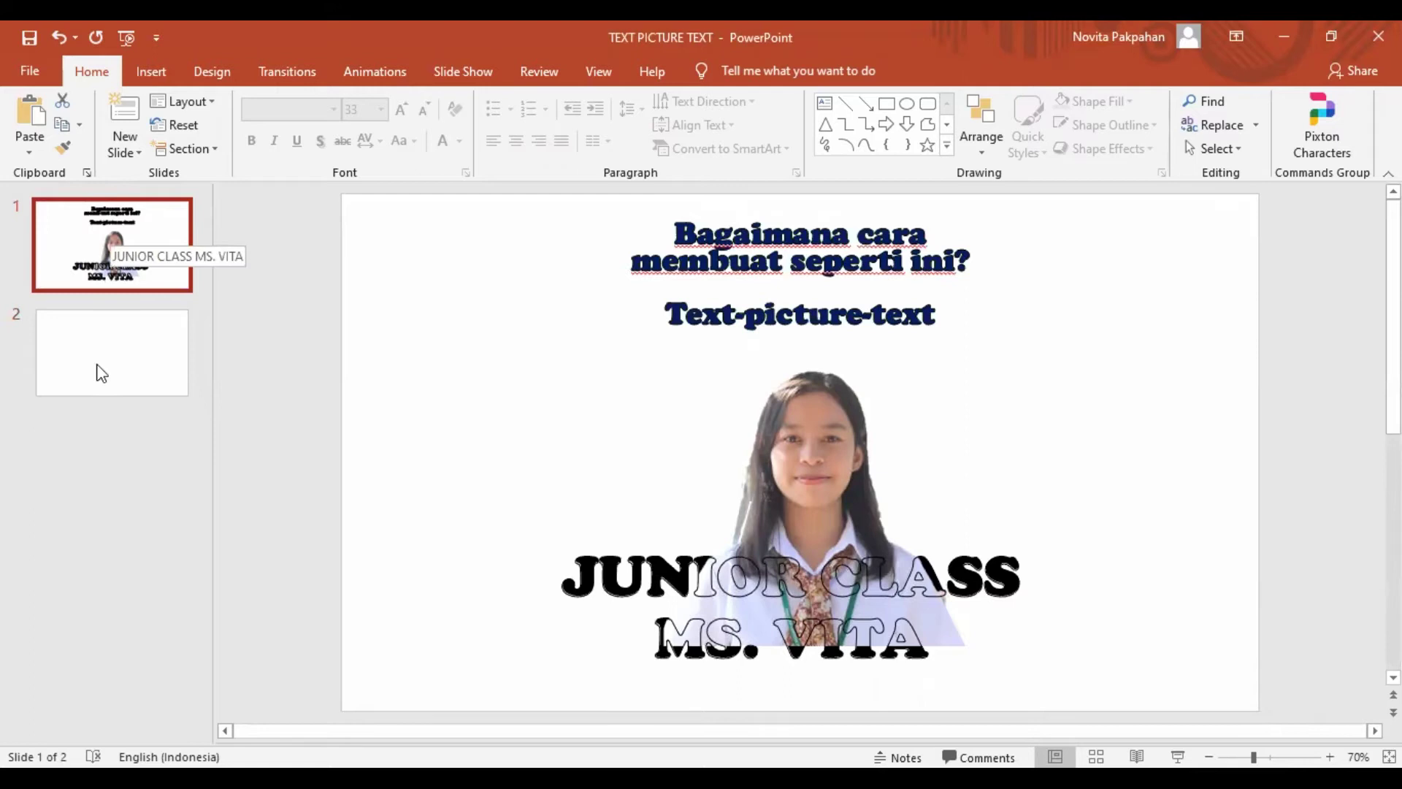
left_click(98, 367)
left_click(566, 275)
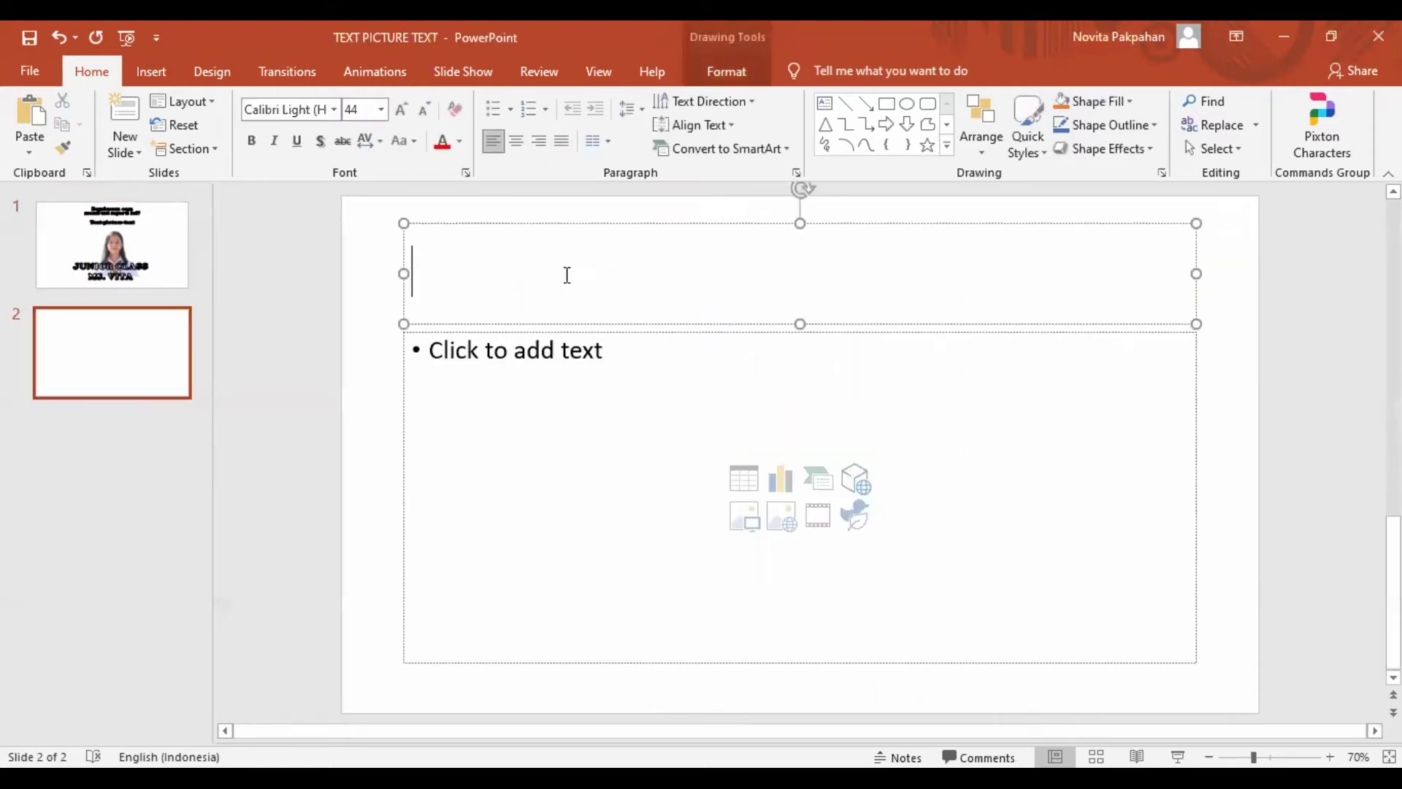
left_click(179, 272)
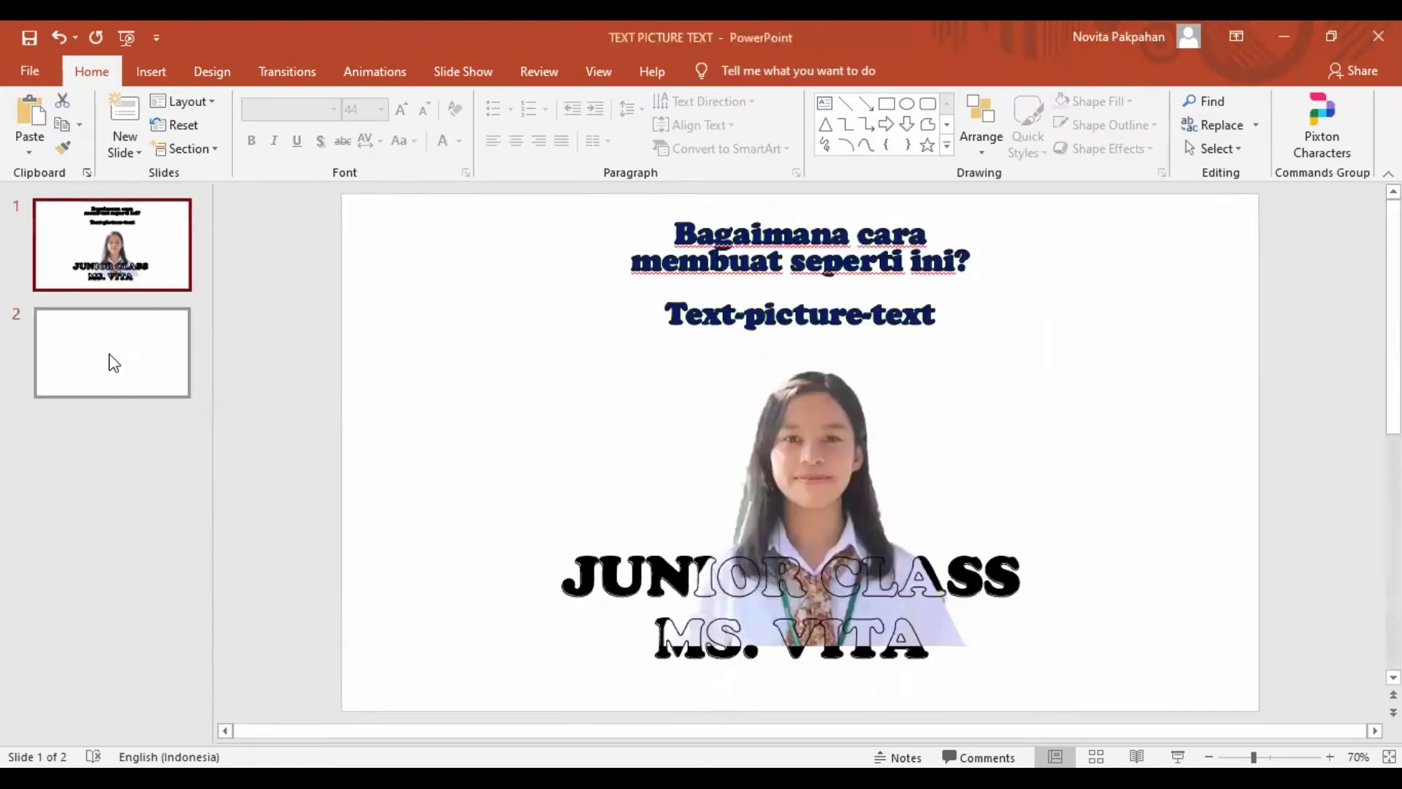
left_click(113, 363)
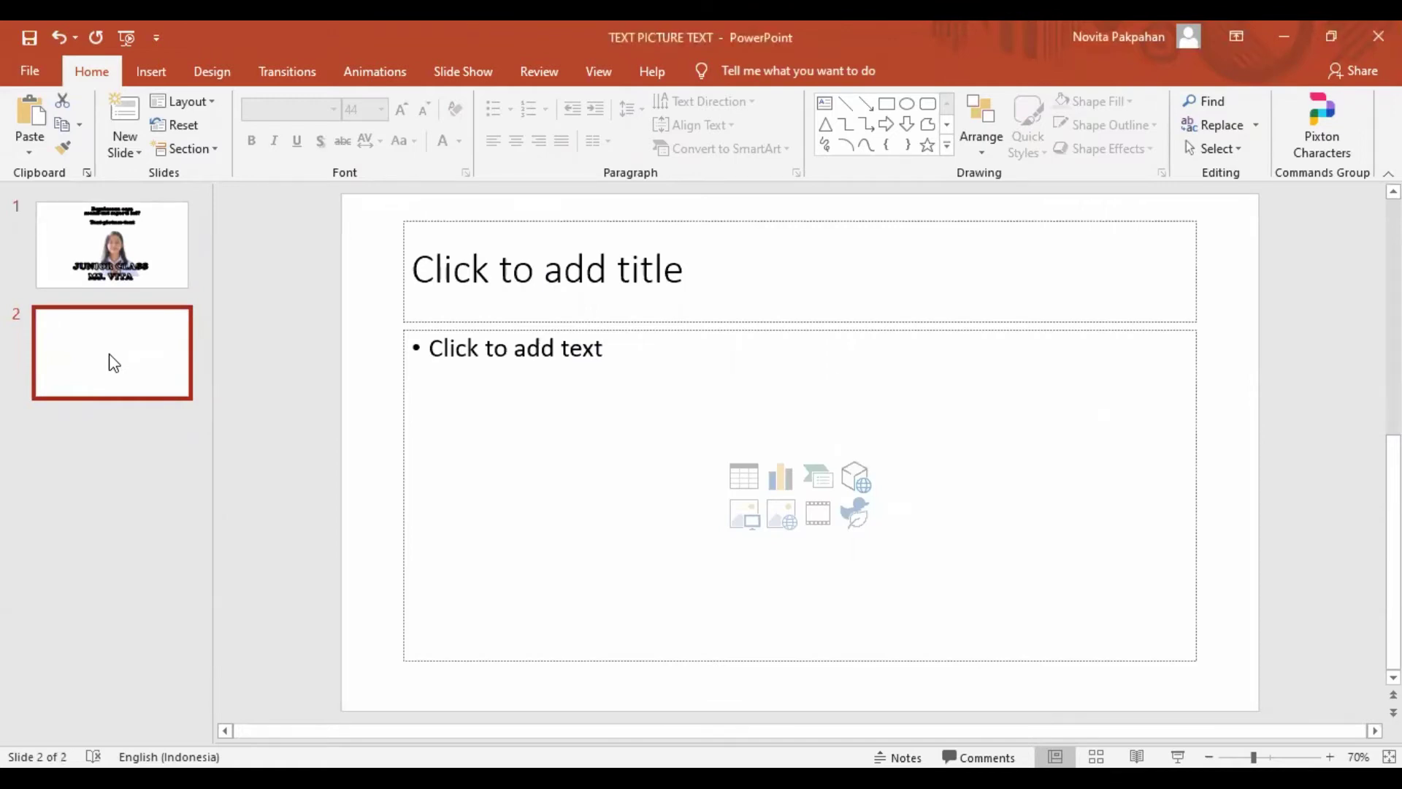
Open the Insert Pictures dialog and browse to the Downloads folder.
left_click(151, 73)
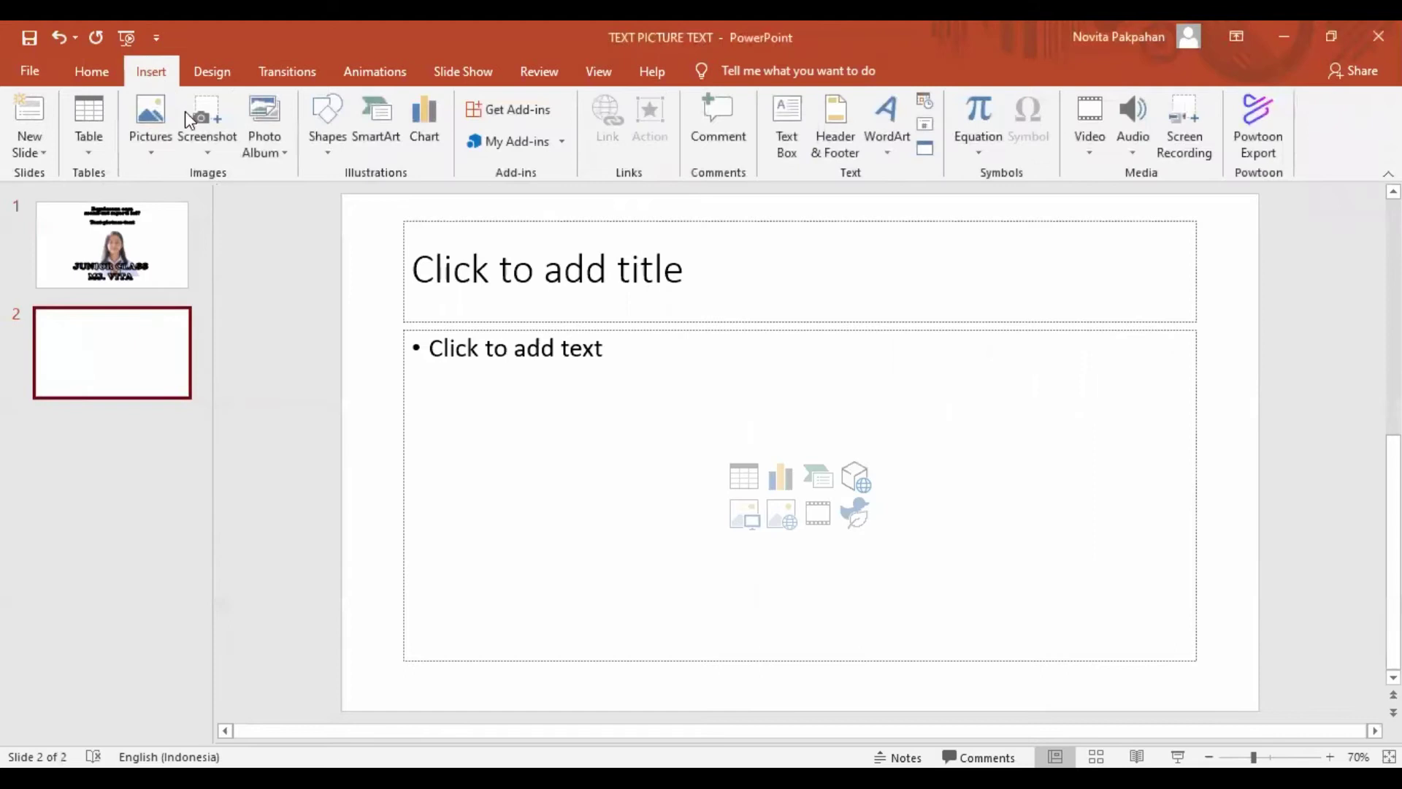
left_click(314, 151)
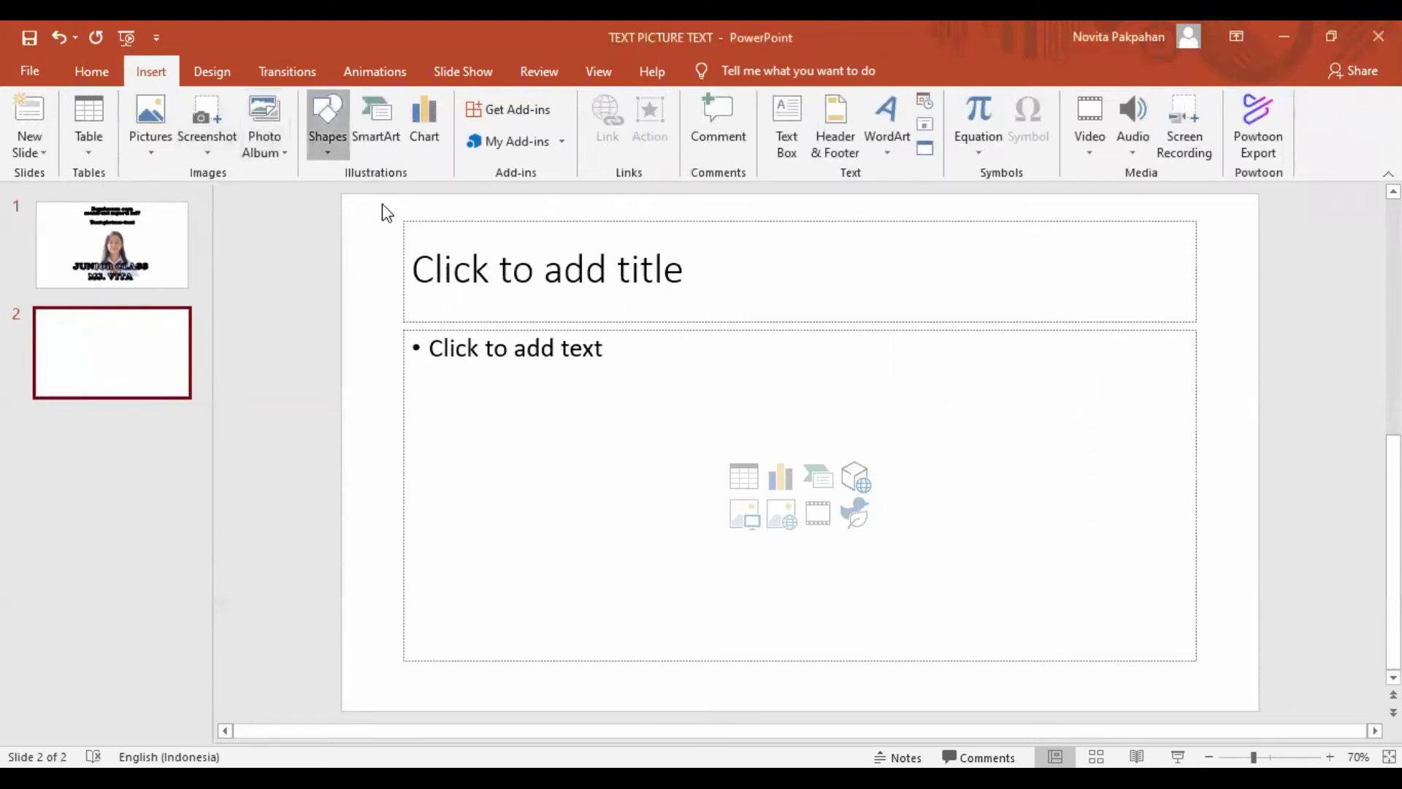
left_click(144, 157)
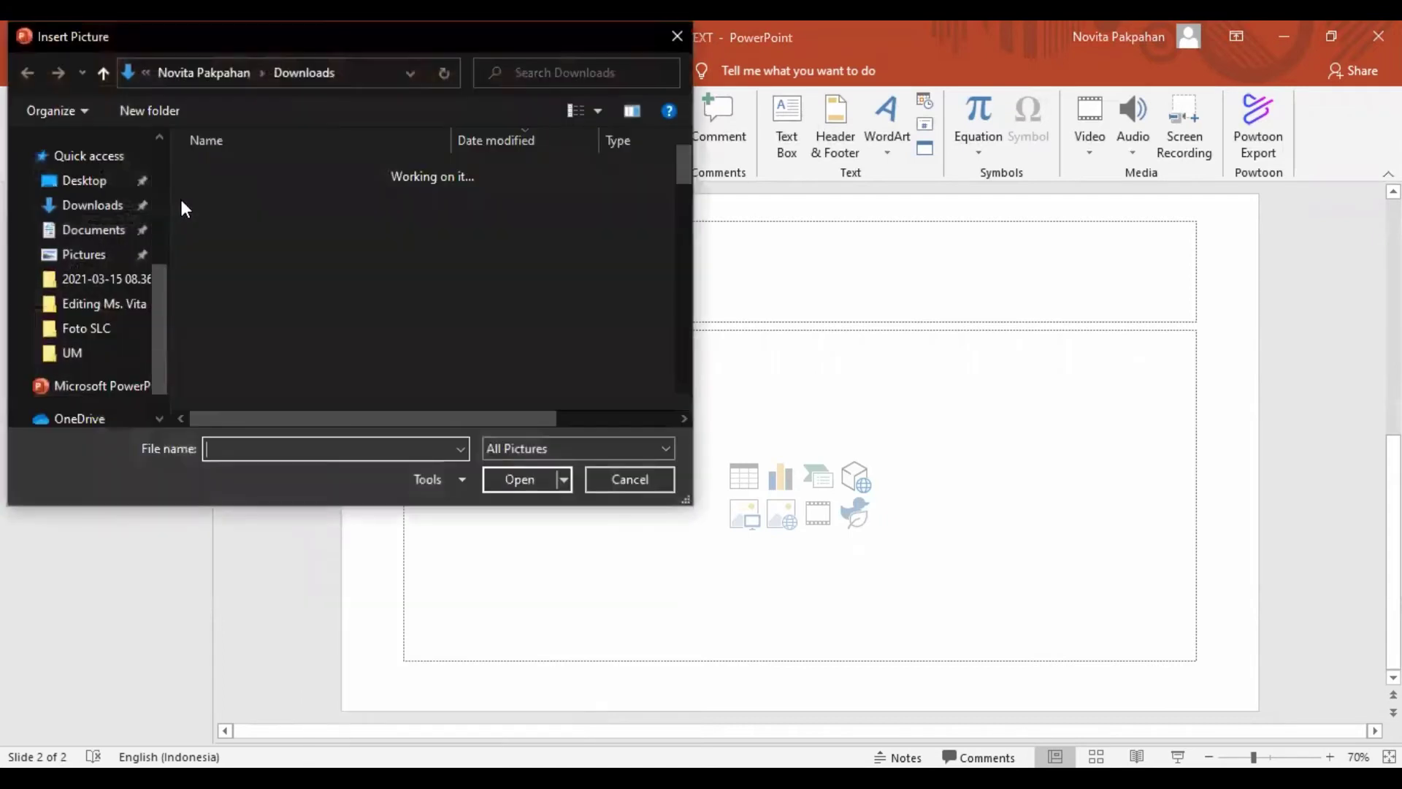
left_click(89, 256)
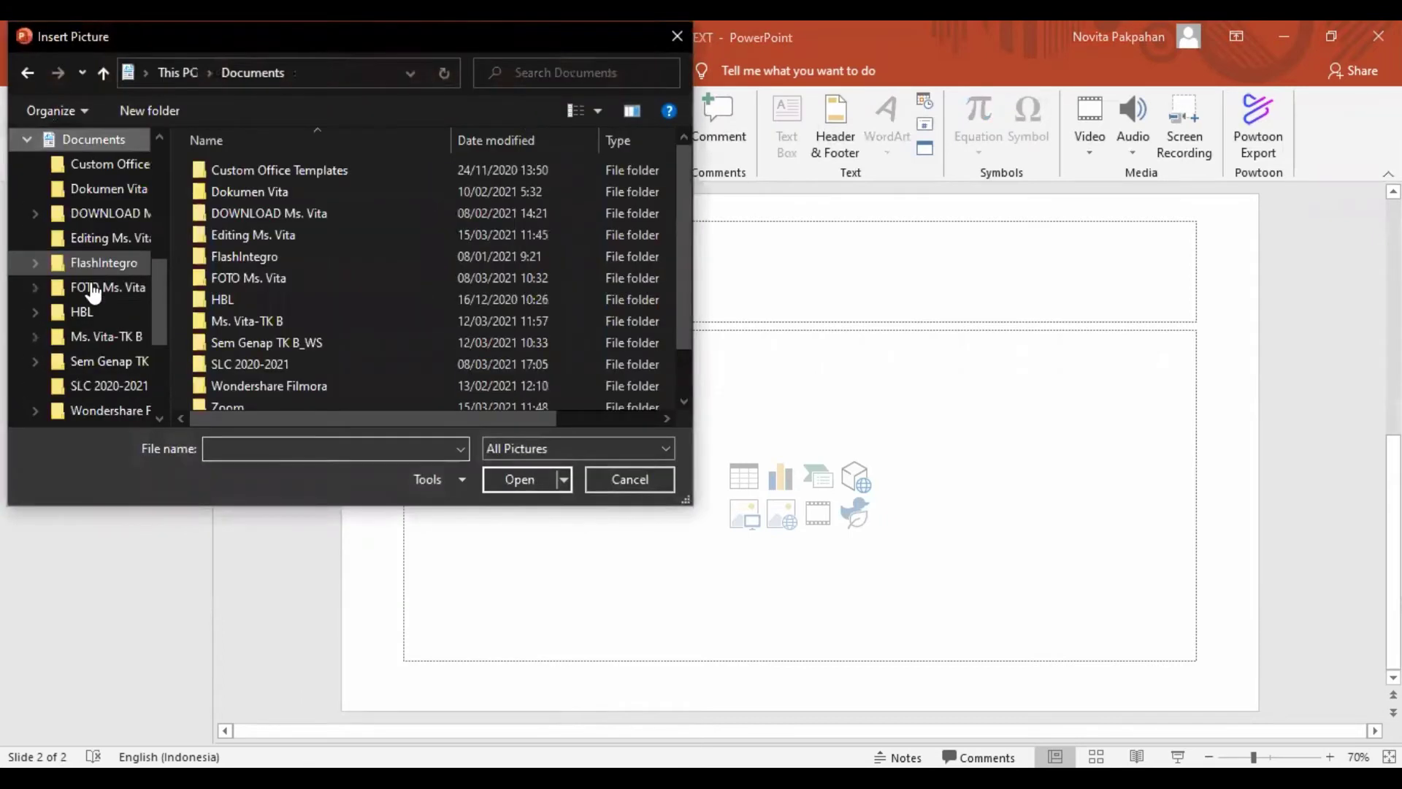
scroll(94, 220, "down", 1)
scroll(116, 307, "down", 2)
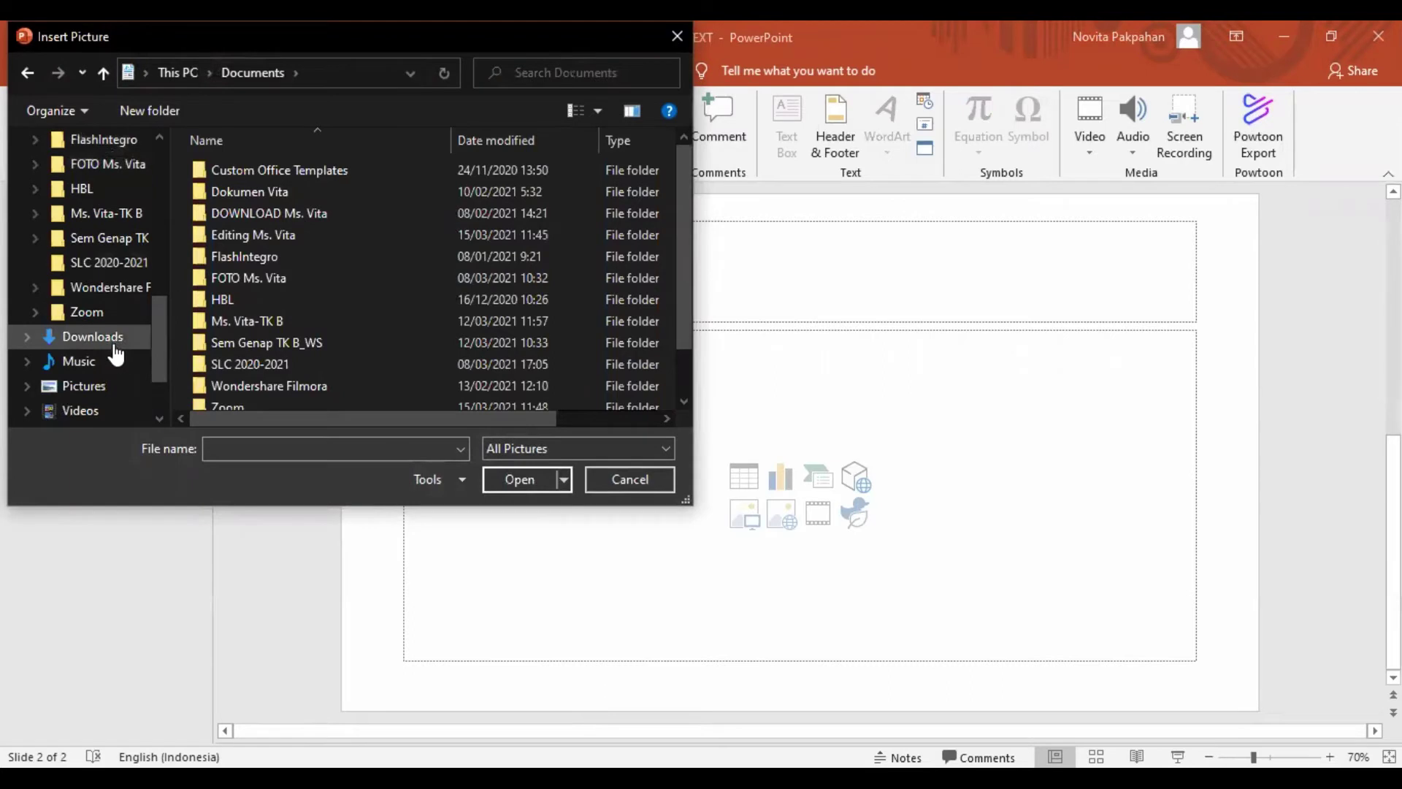
left_click(117, 339)
Insert the photo IMG_0332 and move it up and left on the slide.
scroll(397, 235, "down", 1)
scroll(396, 238, "down", 3)
scroll(397, 239, "down", 3)
scroll(438, 259, "down", 3)
scroll(452, 270, "down", 3)
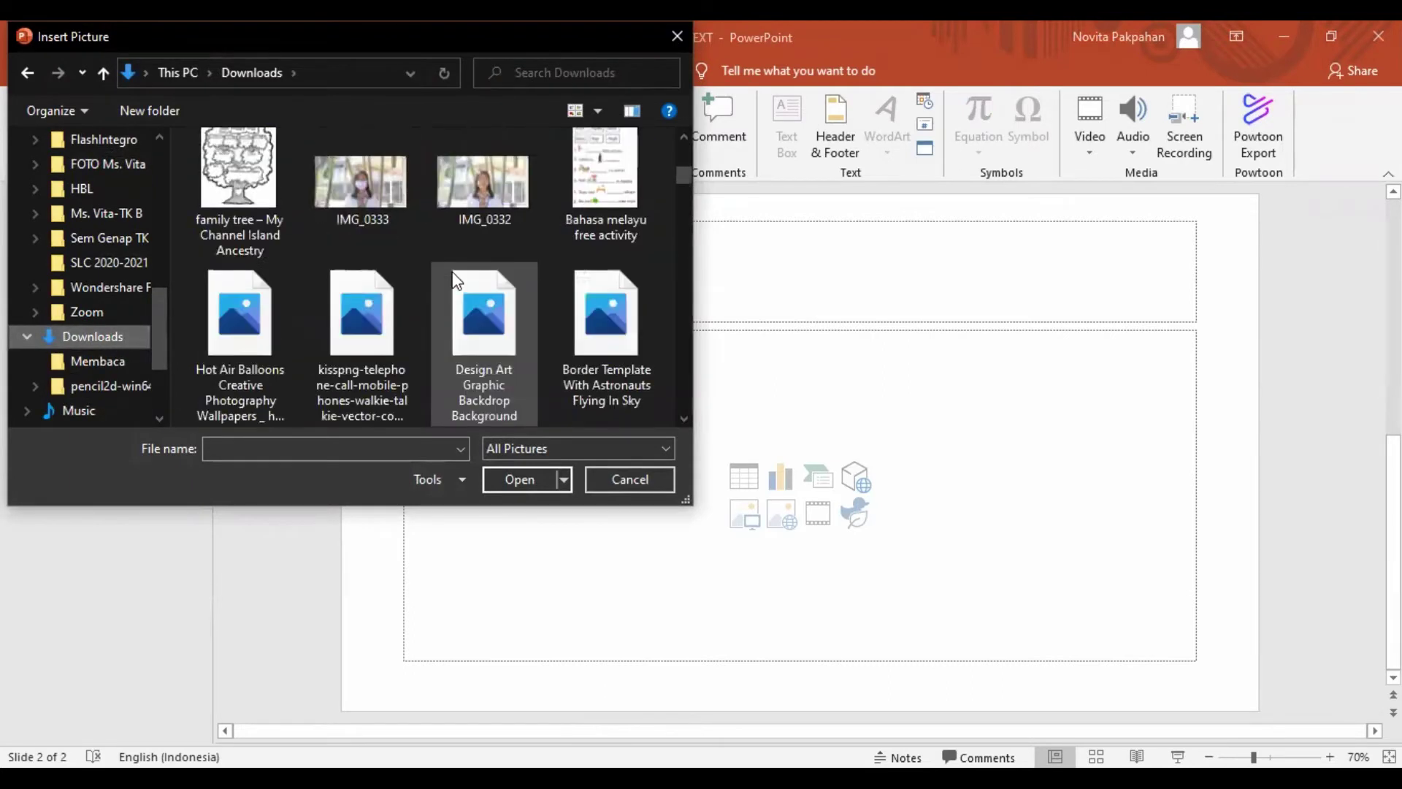
scroll(475, 219, "down", 3)
scroll(485, 200, "up", 2)
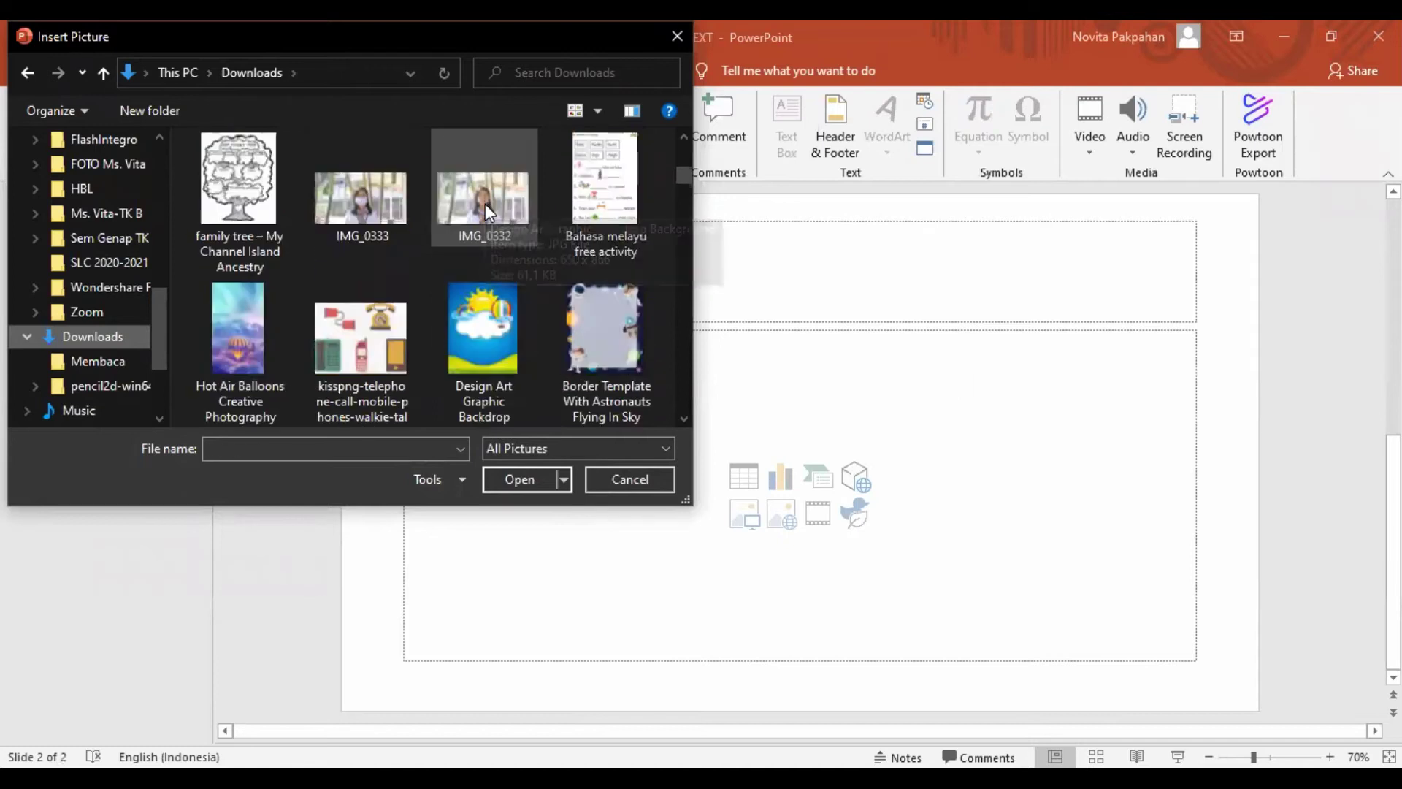
left_click(485, 204)
left_click(522, 484)
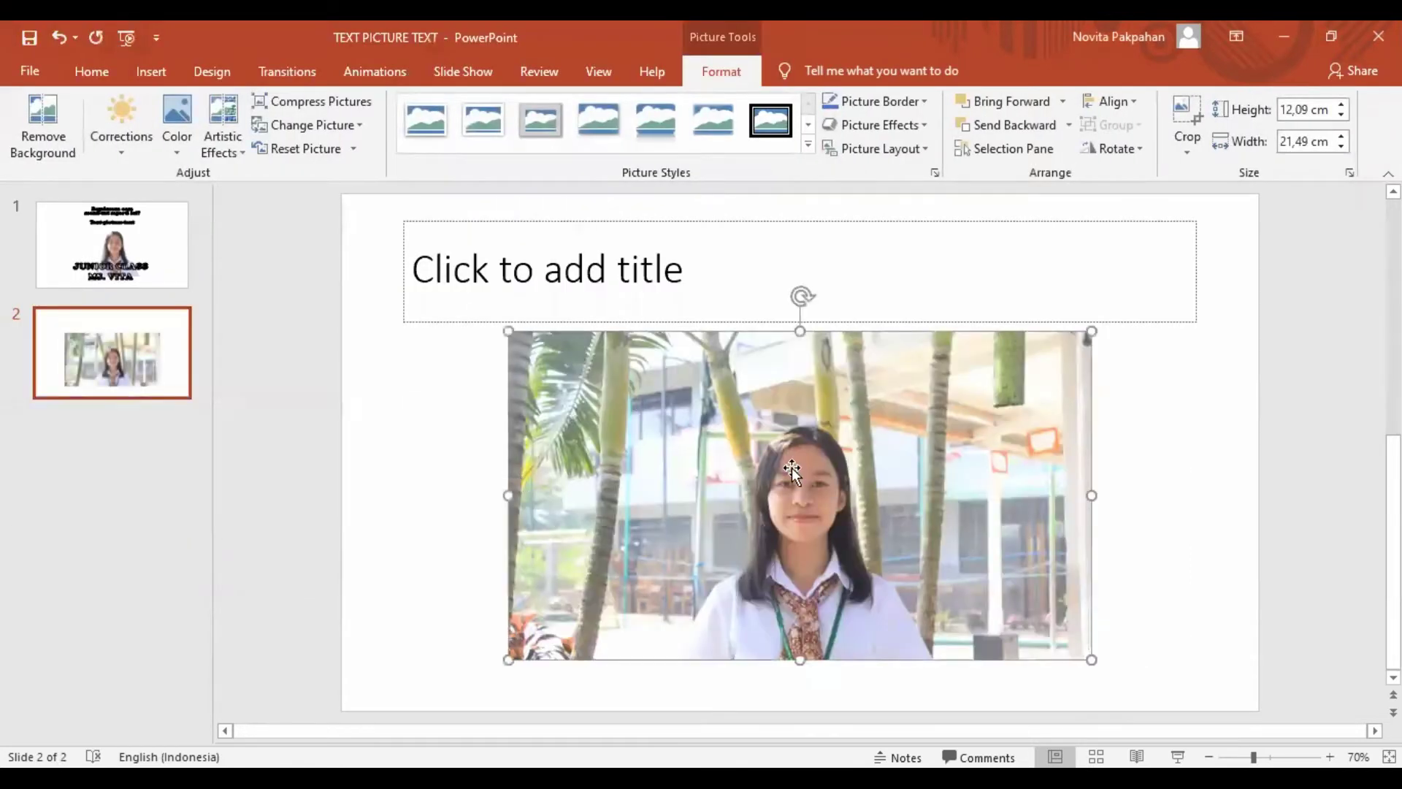
left_click_drag(783, 449, 748, 416)
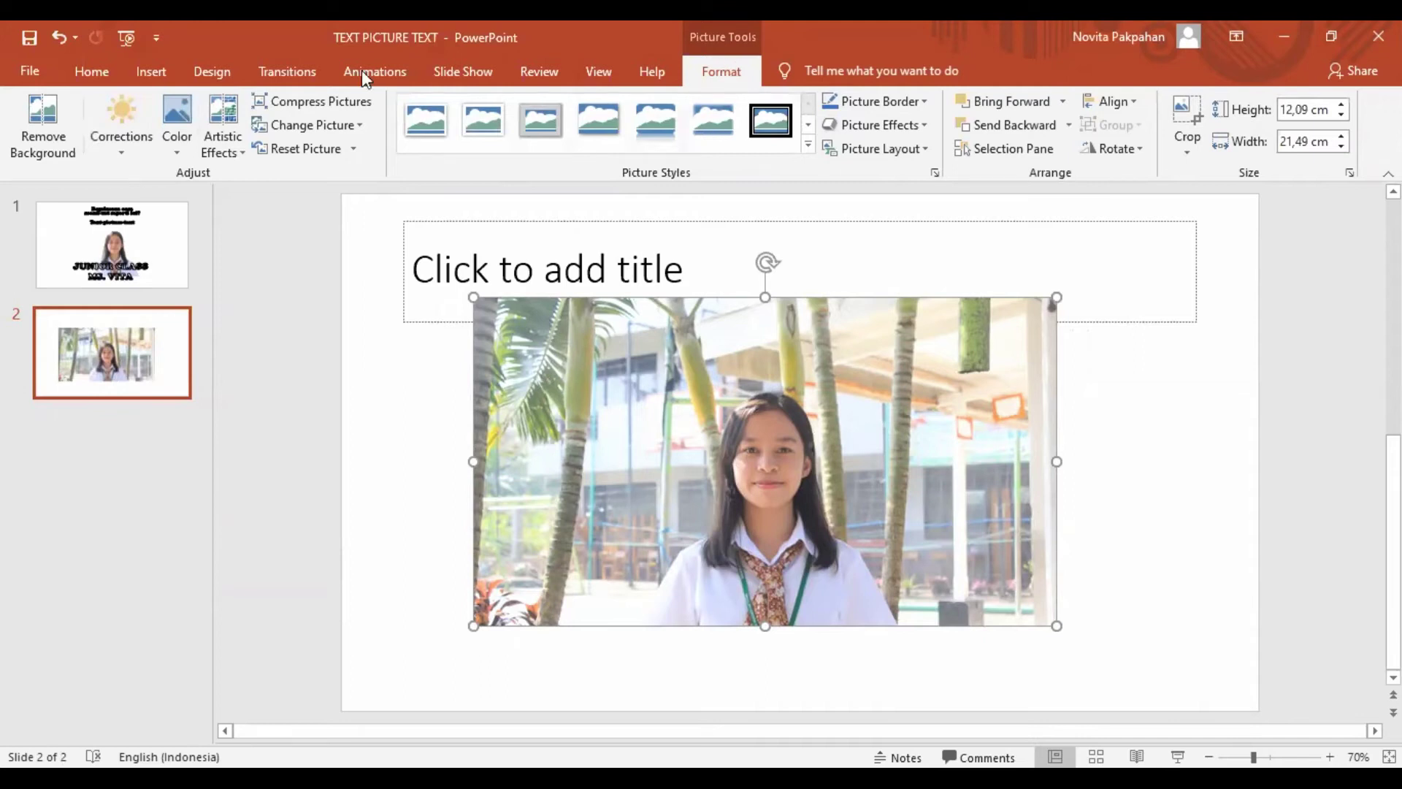
Start Remove Background on the photo and stretch the keep marquee down and left.
left_click(46, 126)
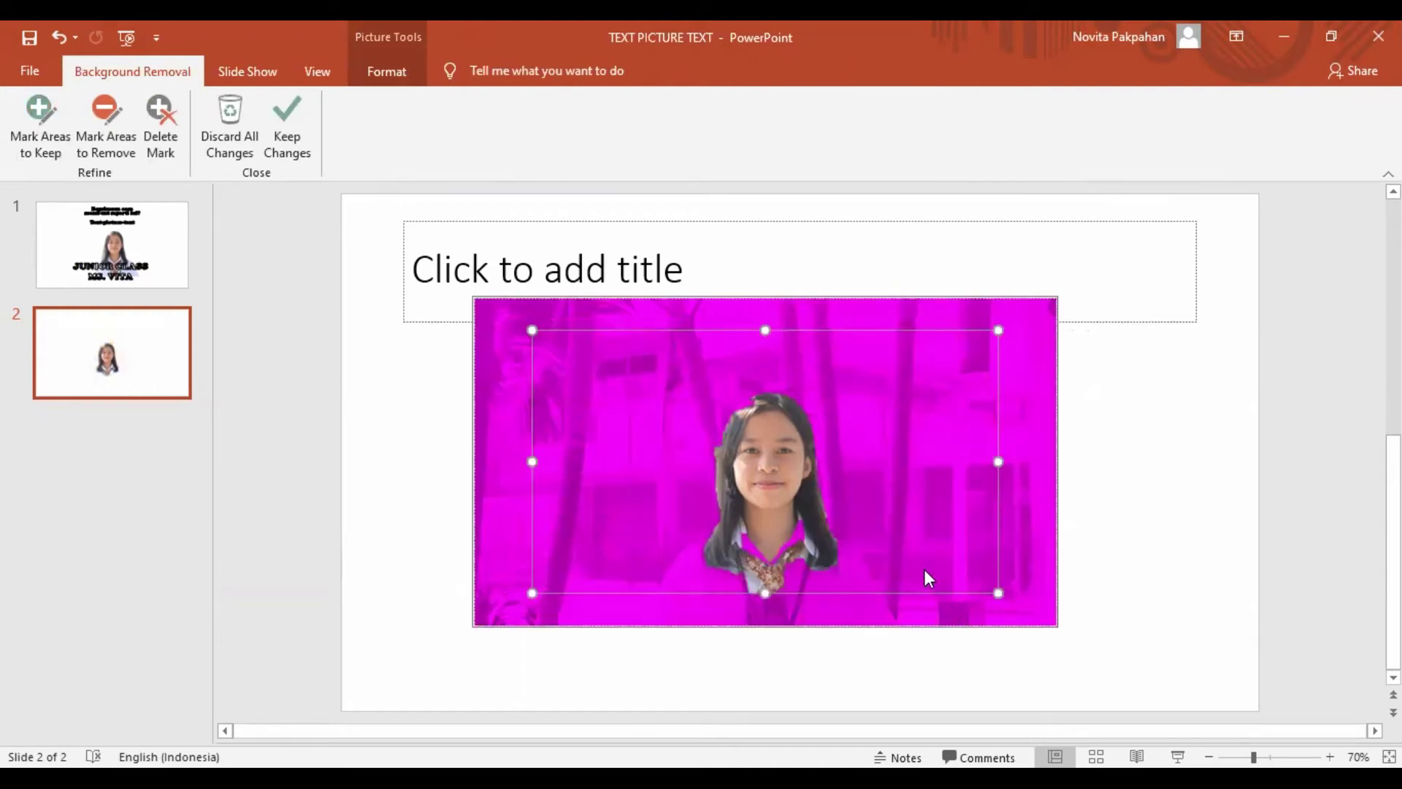
left_click_drag(763, 593, 755, 621)
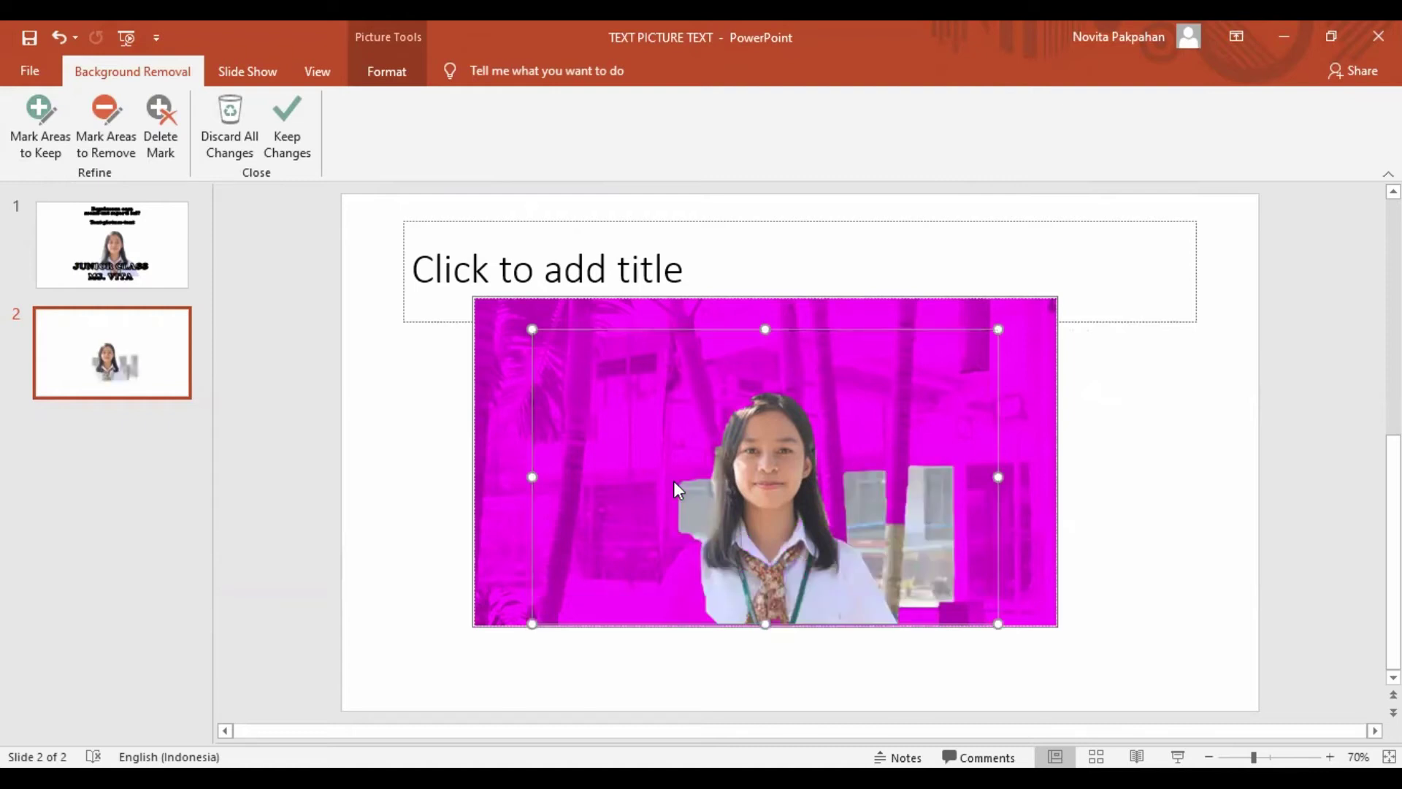
left_click_drag(533, 476, 486, 476)
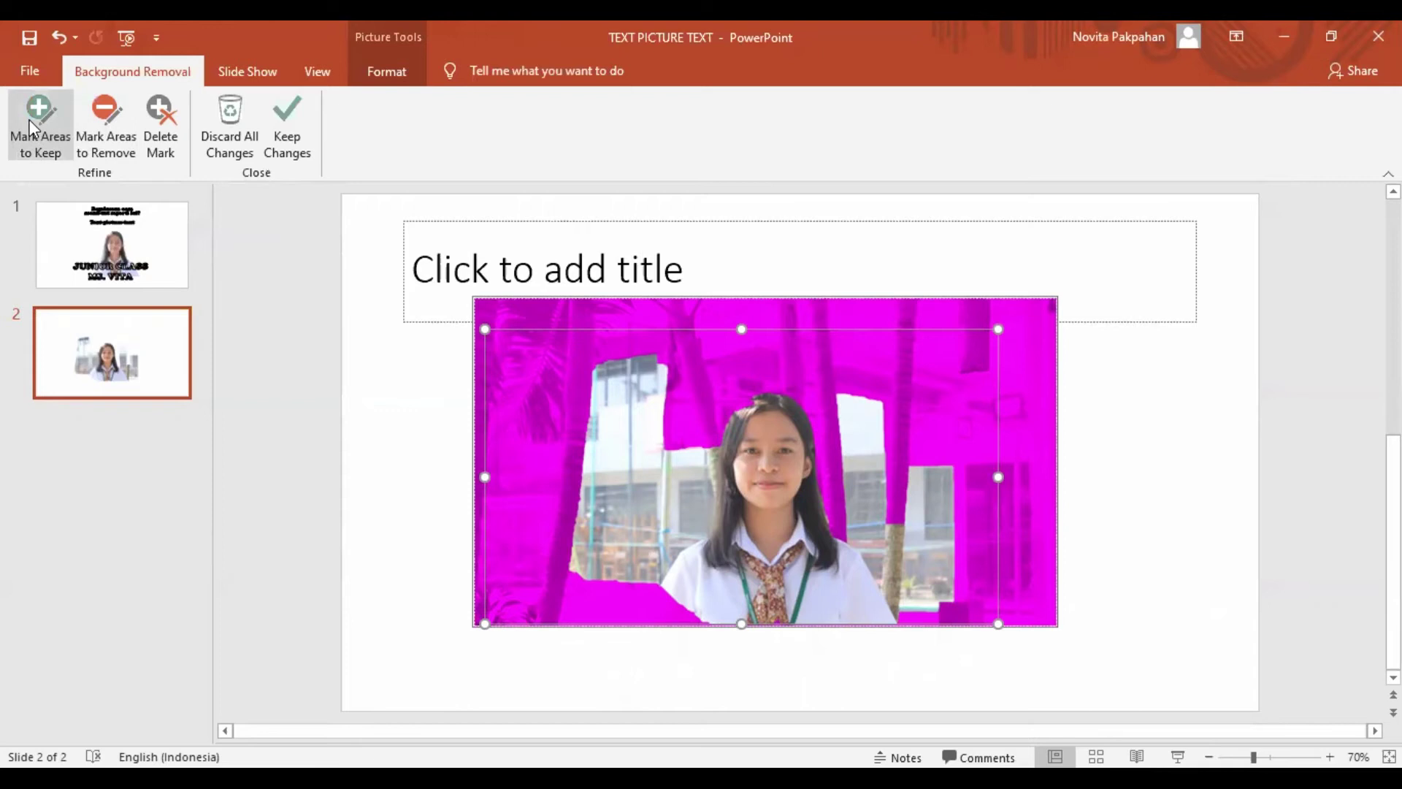
Mark the window areas on both sides of the girl for removal.
left_click(109, 117)
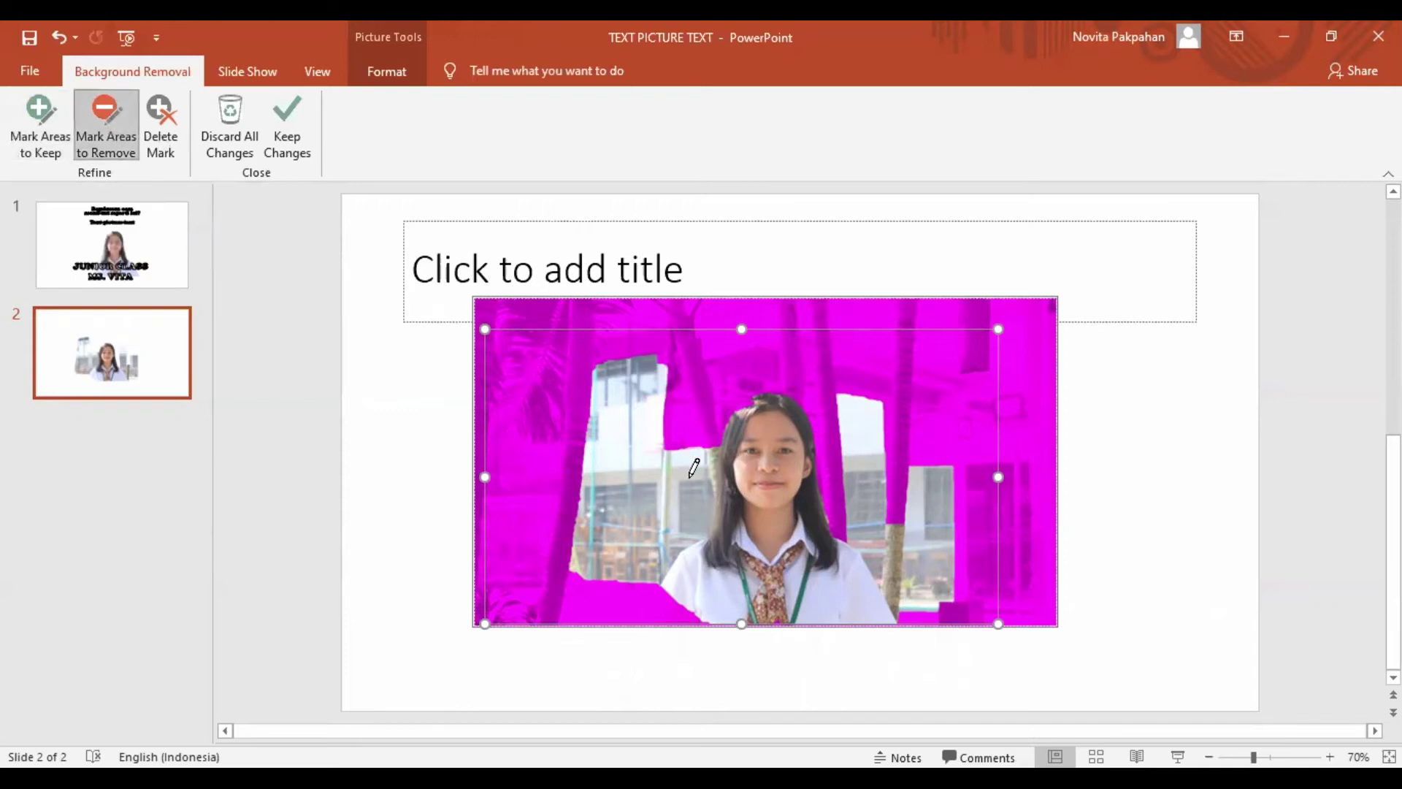
left_click_drag(660, 464, 626, 569)
left_click_drag(926, 584, 861, 430)
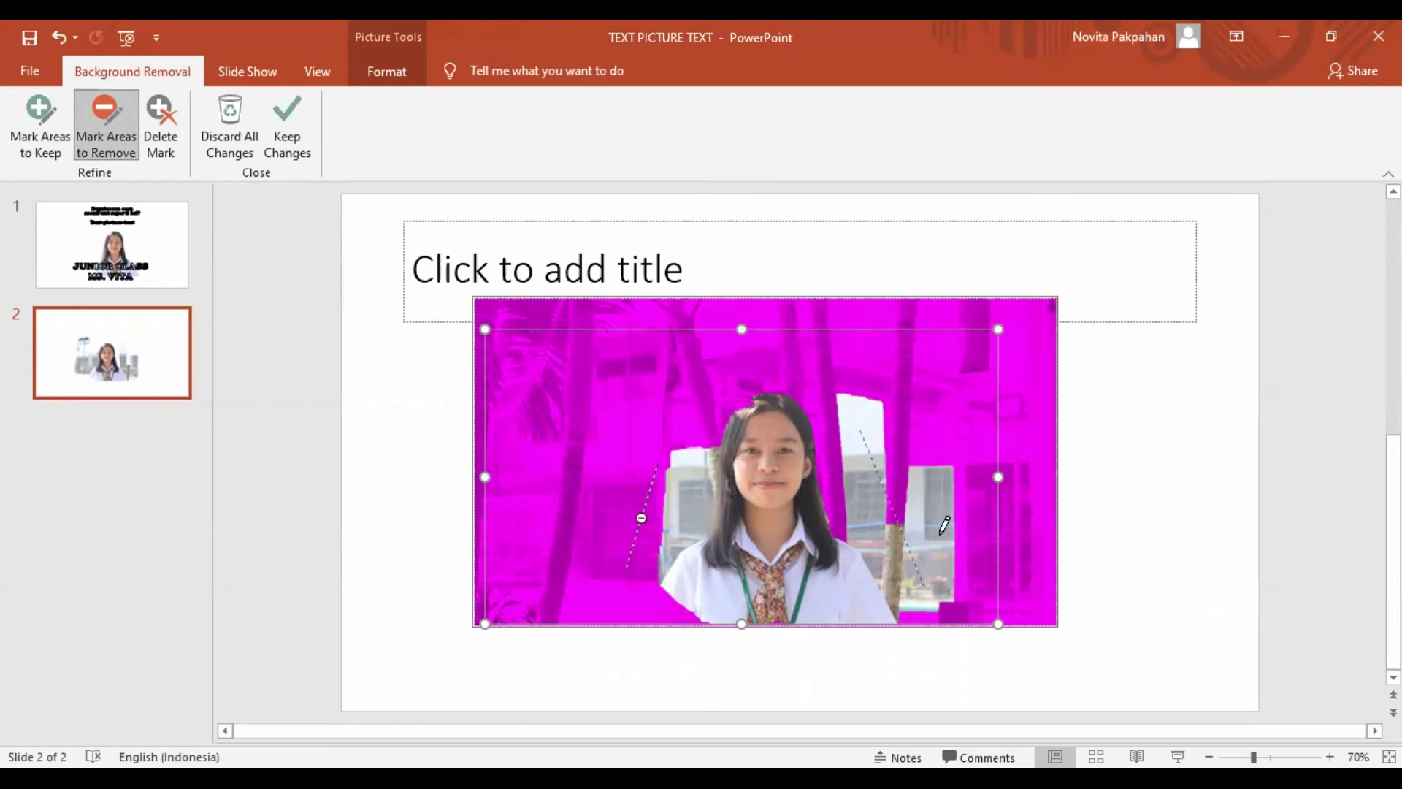
left_click_drag(702, 443, 672, 544)
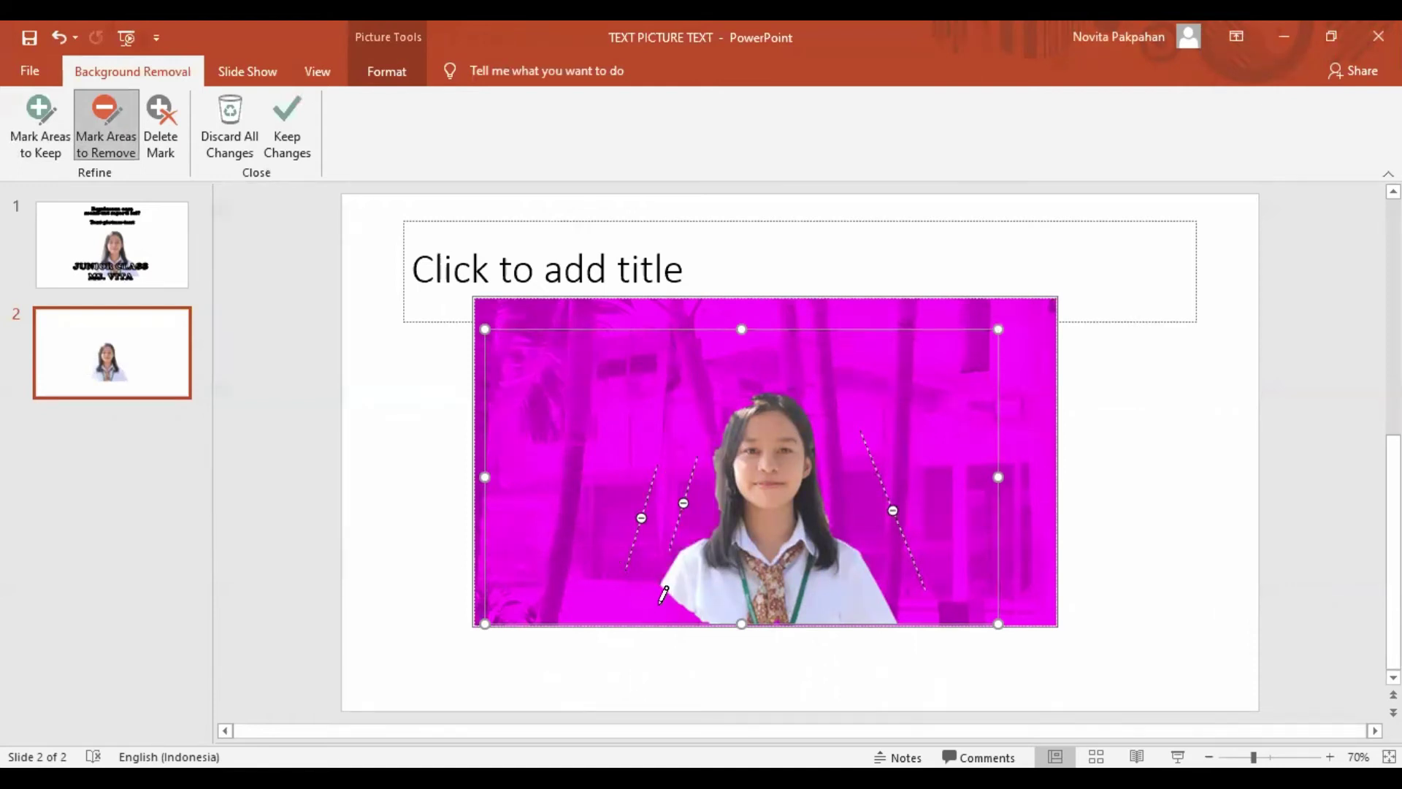
Keep the left edge of her hair and remove the leftover bottom object and hair-side patch.
left_click(40, 131)
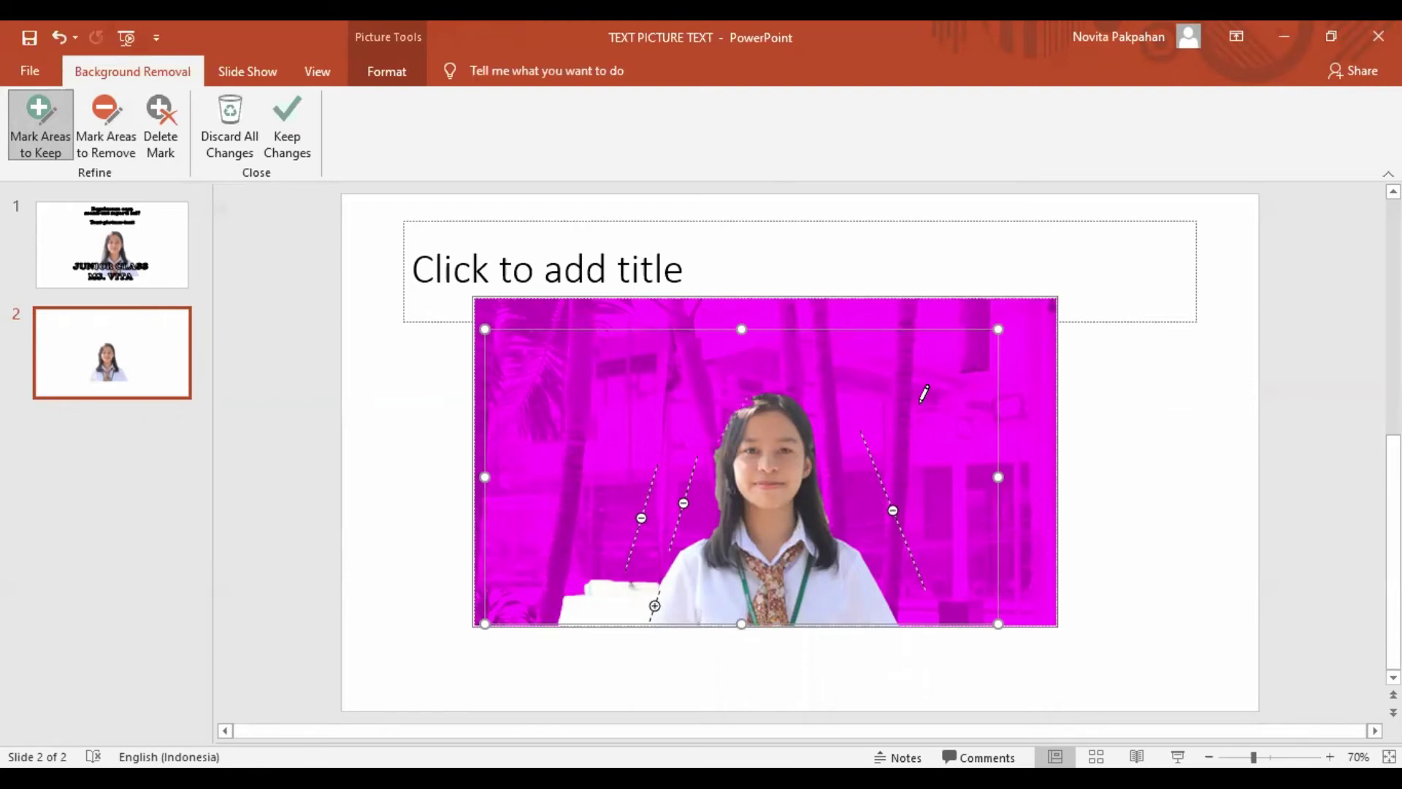
mouse_move(747, 399)
left_mouse_down()
mouse_move(719, 437)
mouse_move(703, 541)
left_mouse_up()
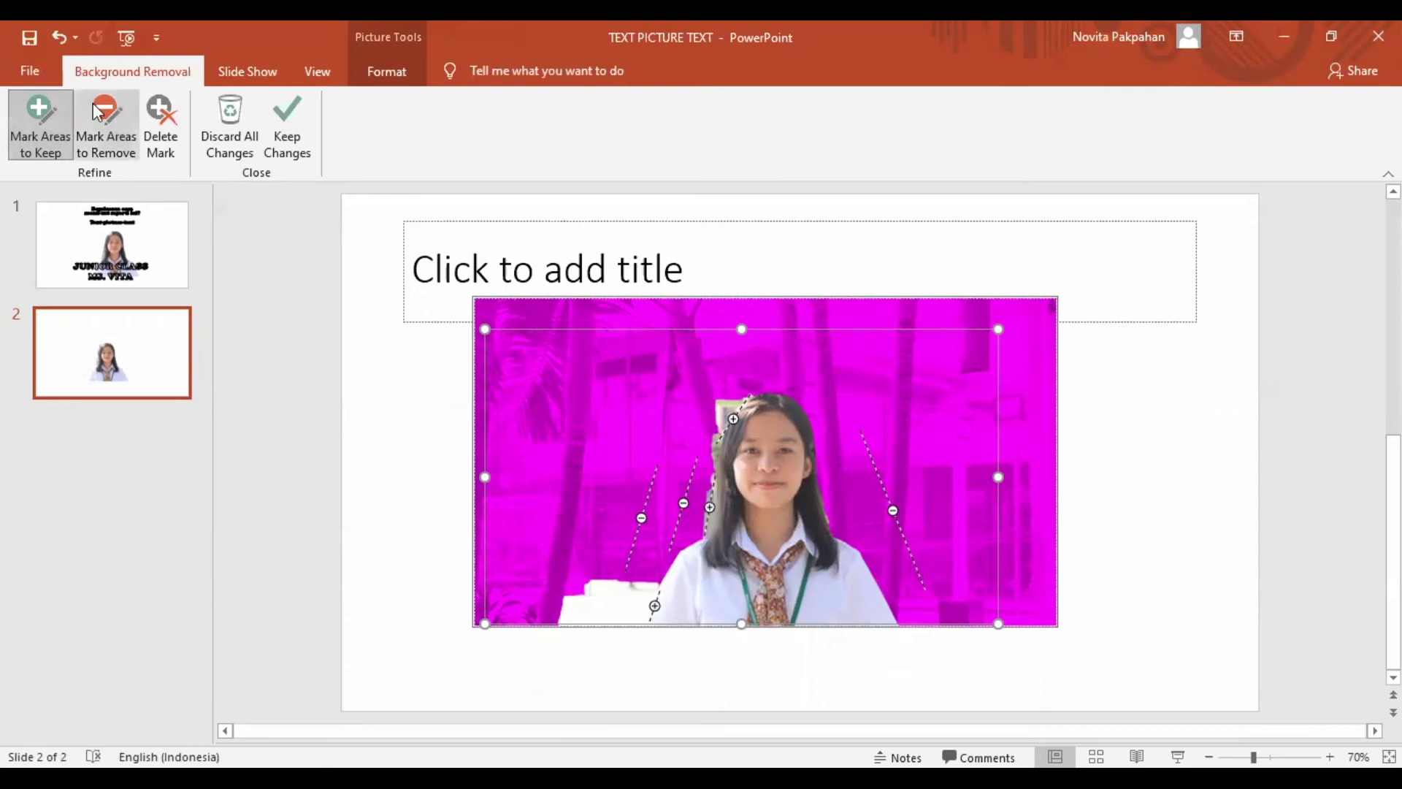
left_click(106, 124)
left_click_drag(571, 614, 639, 617)
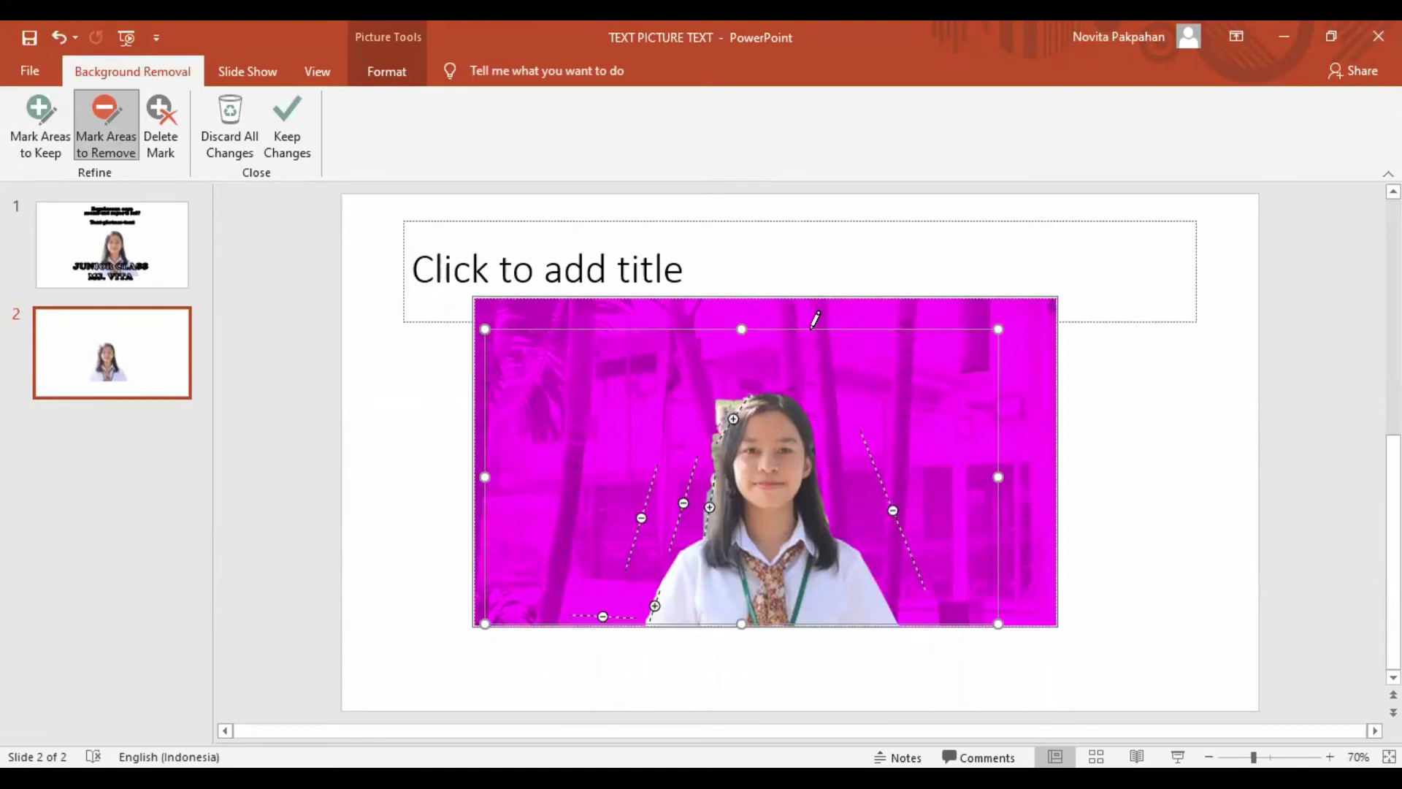
left_click_drag(726, 408, 720, 433)
Keep the background-removal changes and nudge the cutout photo into place.
left_click(1123, 480)
left_click_drag(765, 511, 793, 517)
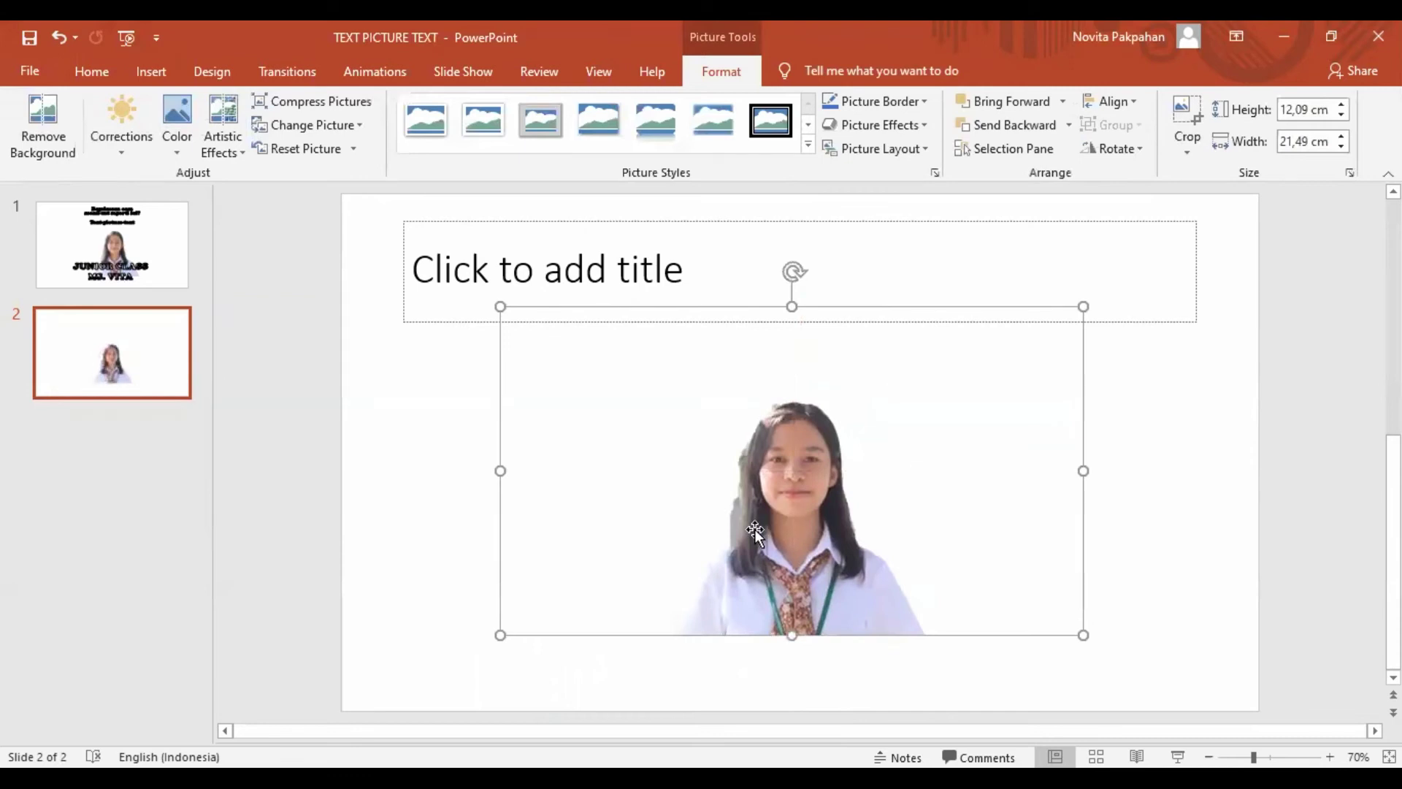
mouse_move(834, 560)
left_mouse_down()
mouse_move(816, 541)
mouse_move(818, 558)
left_mouse_up()
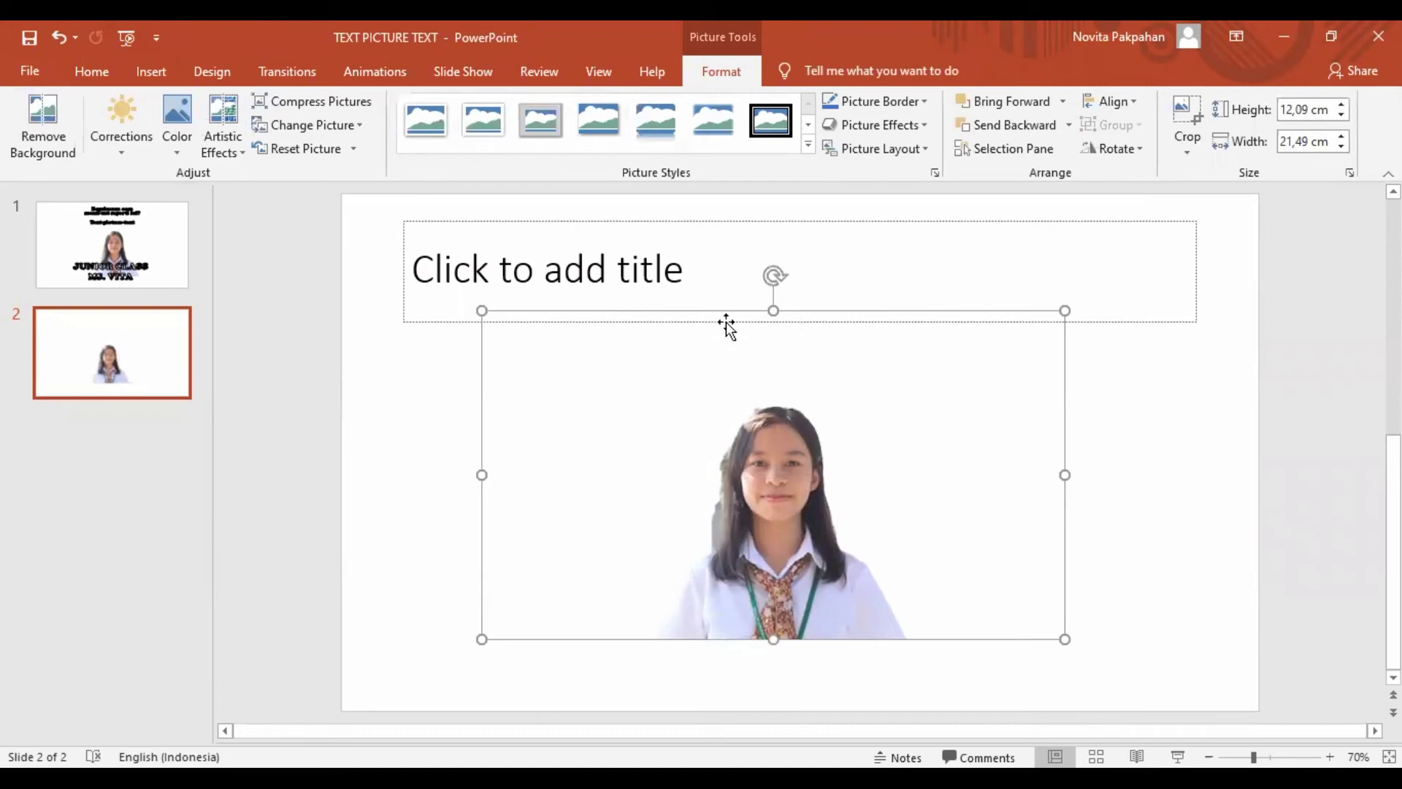
Type 'JUNIOR CLASS' and 'MS. VITA' on two lines in the title placeholder.
left_click(704, 275)
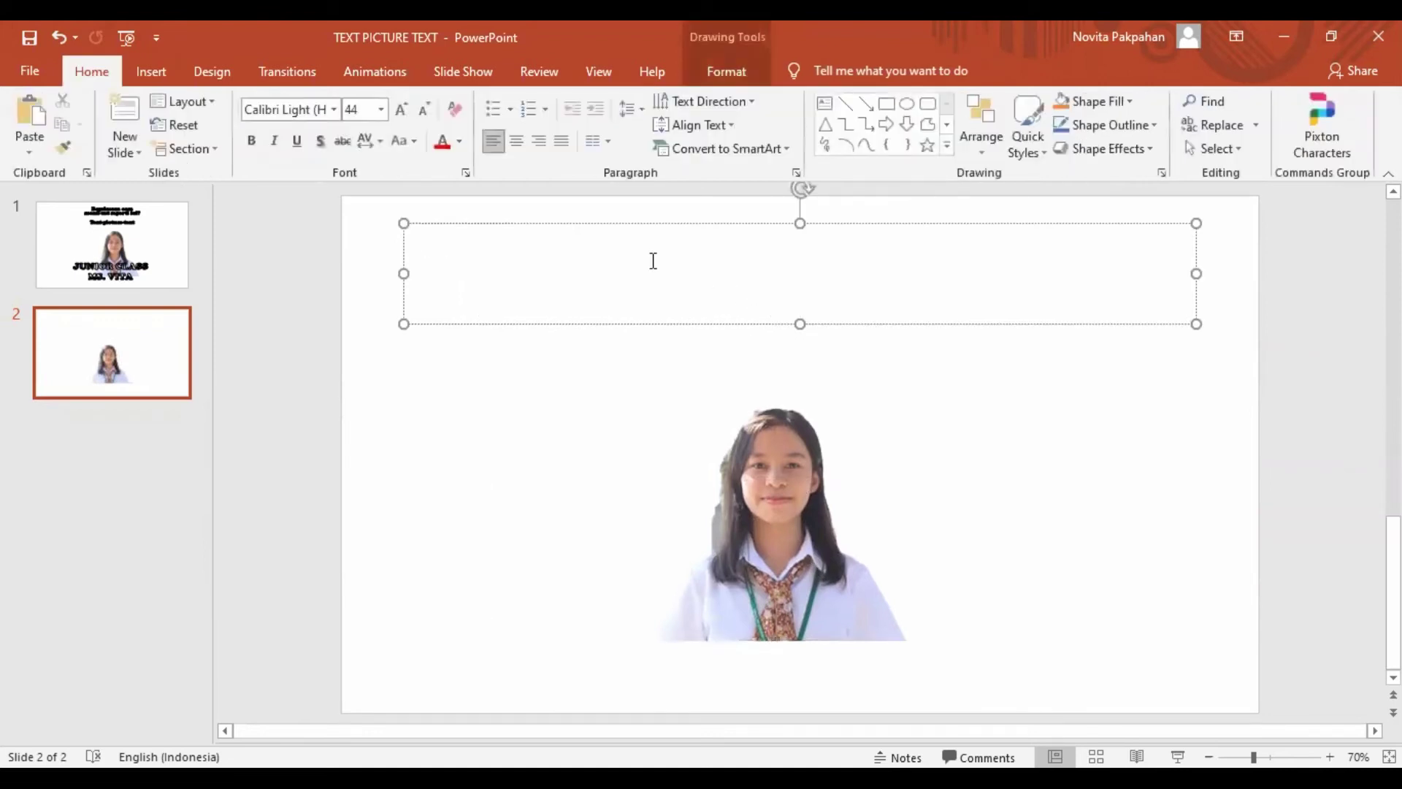
type("JUNIOR CLASS")
key("Return")
type("MS. VITA")
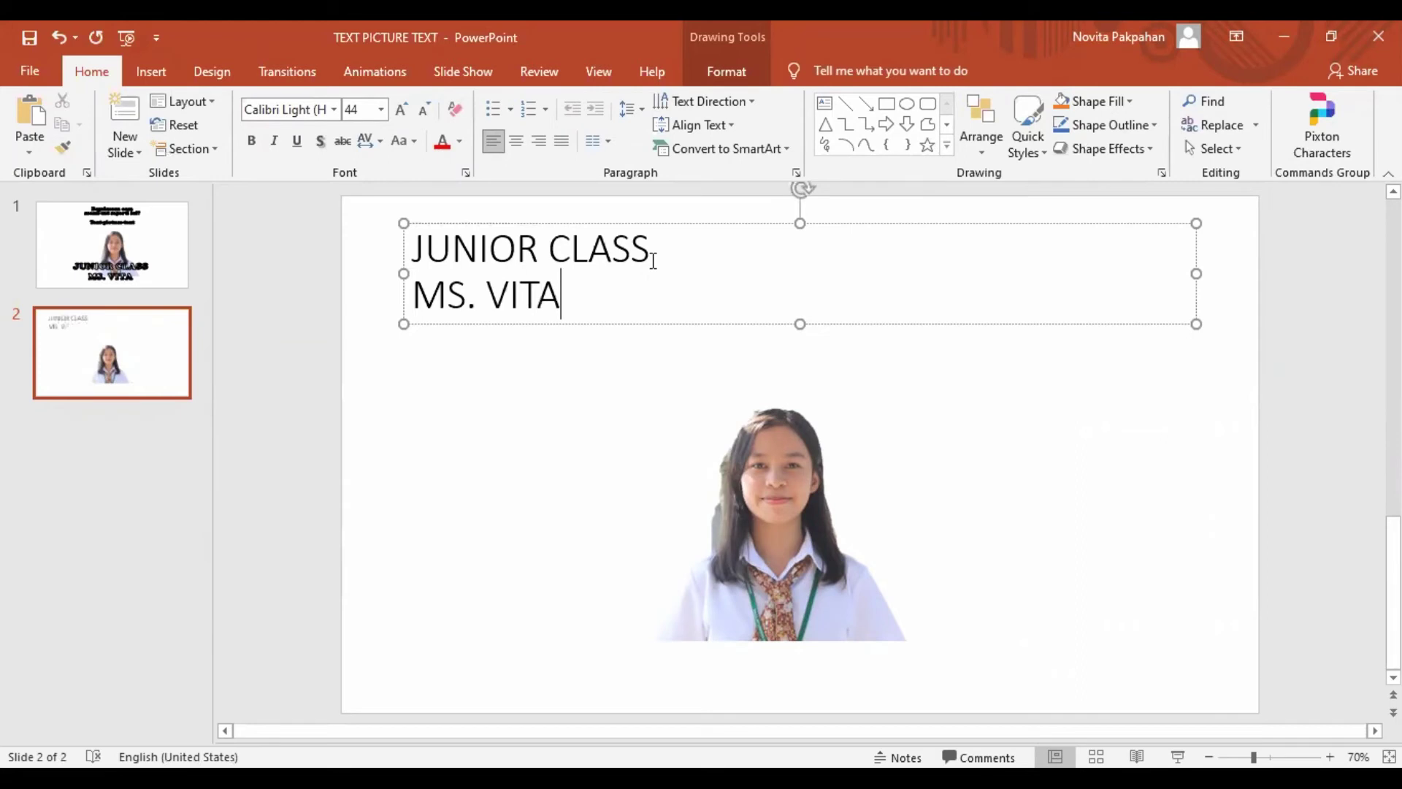
Narrow the title box to fit the text and select all the title text.
left_click(1194, 270)
left_click_drag(1197, 273, 760, 273)
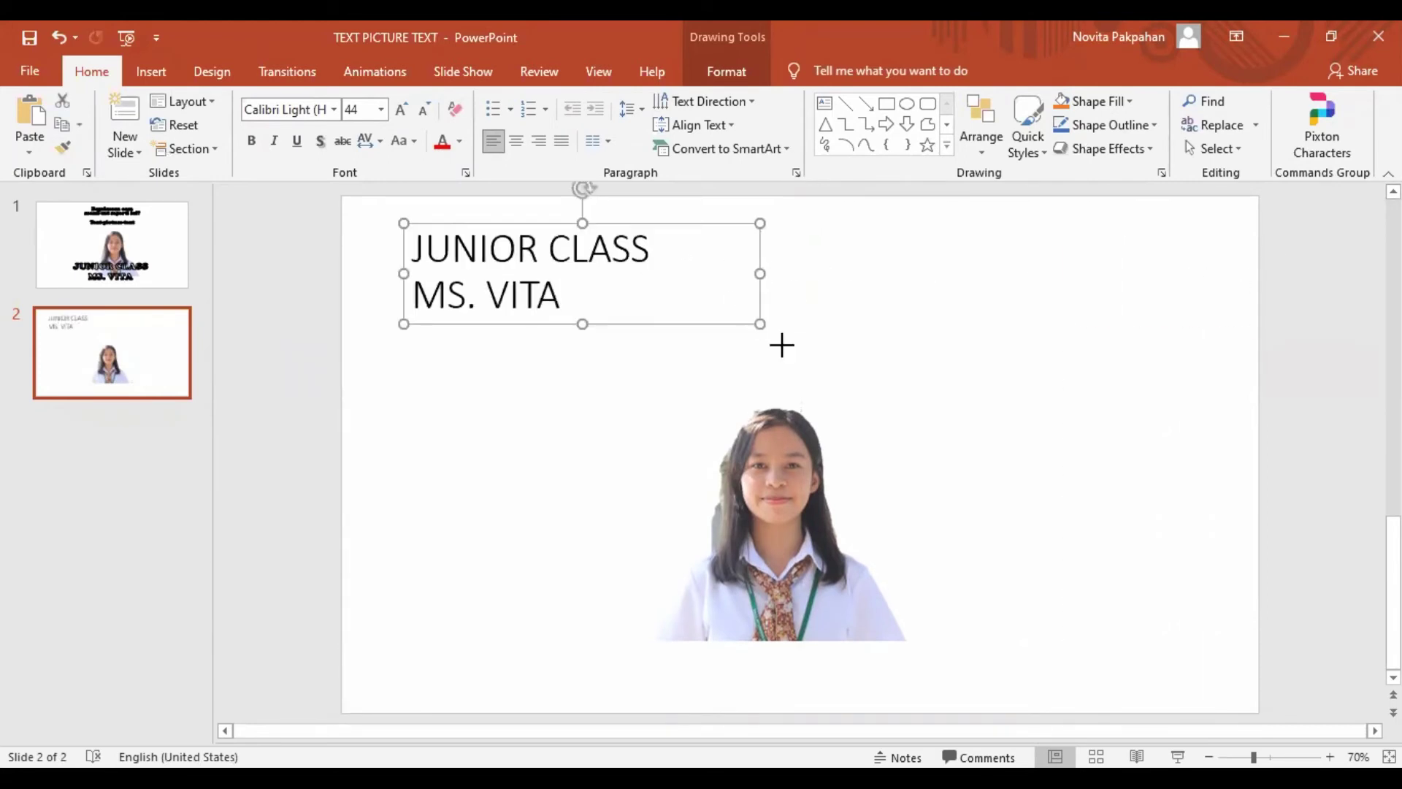
left_click(550, 330)
left_click(519, 286)
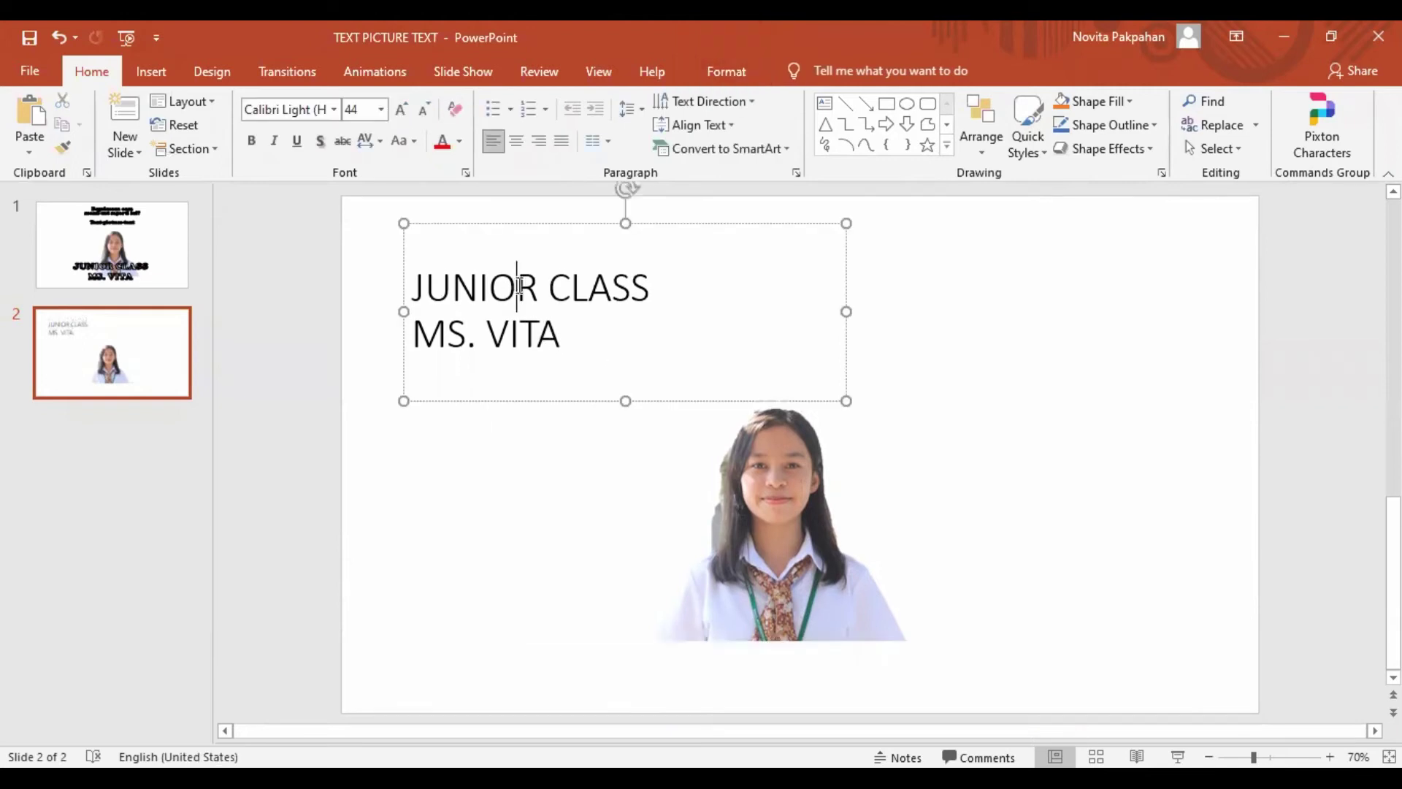
left_click(412, 286)
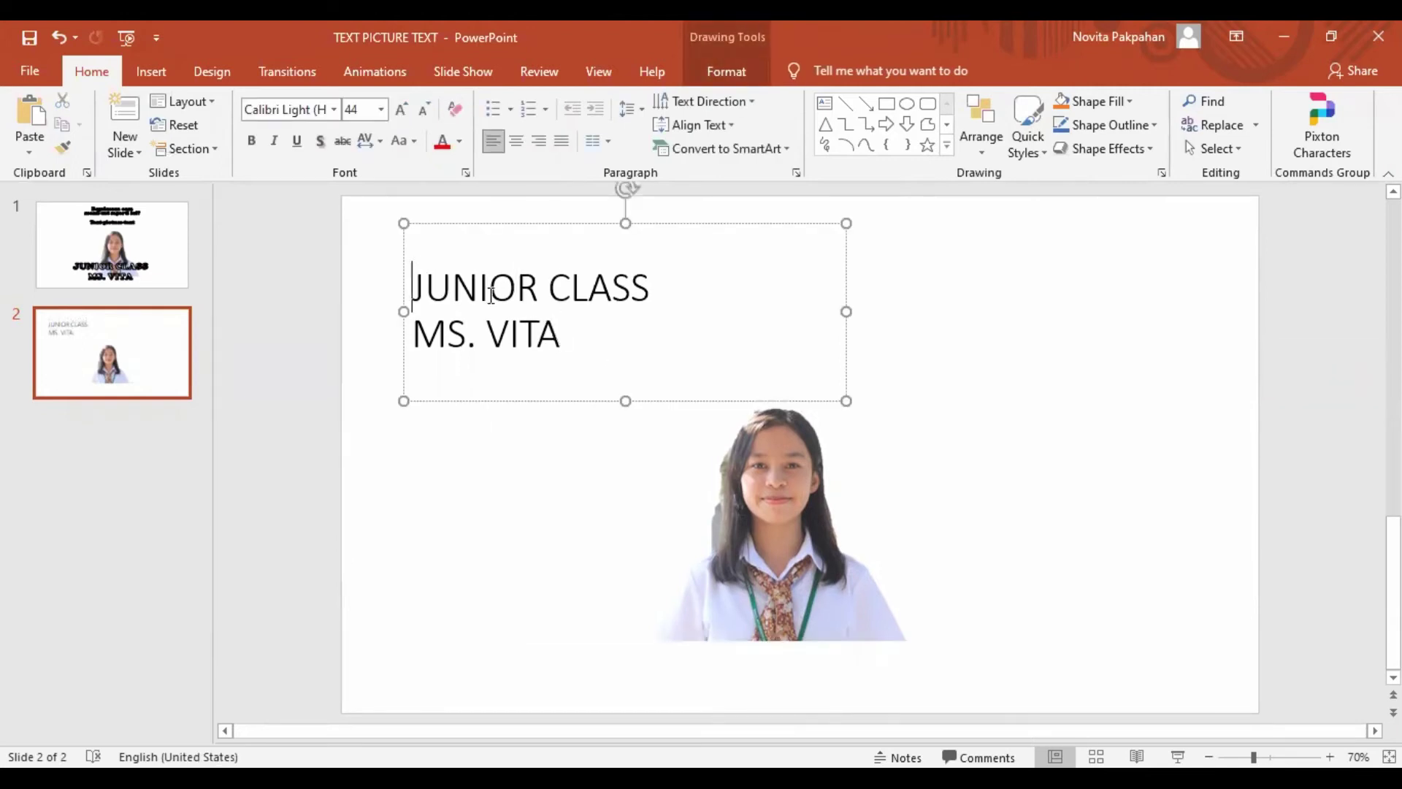
key("ctrl+a")
Set the title in Cooper Black, raise it to size 54, and enlarge the text box.
left_click(335, 110)
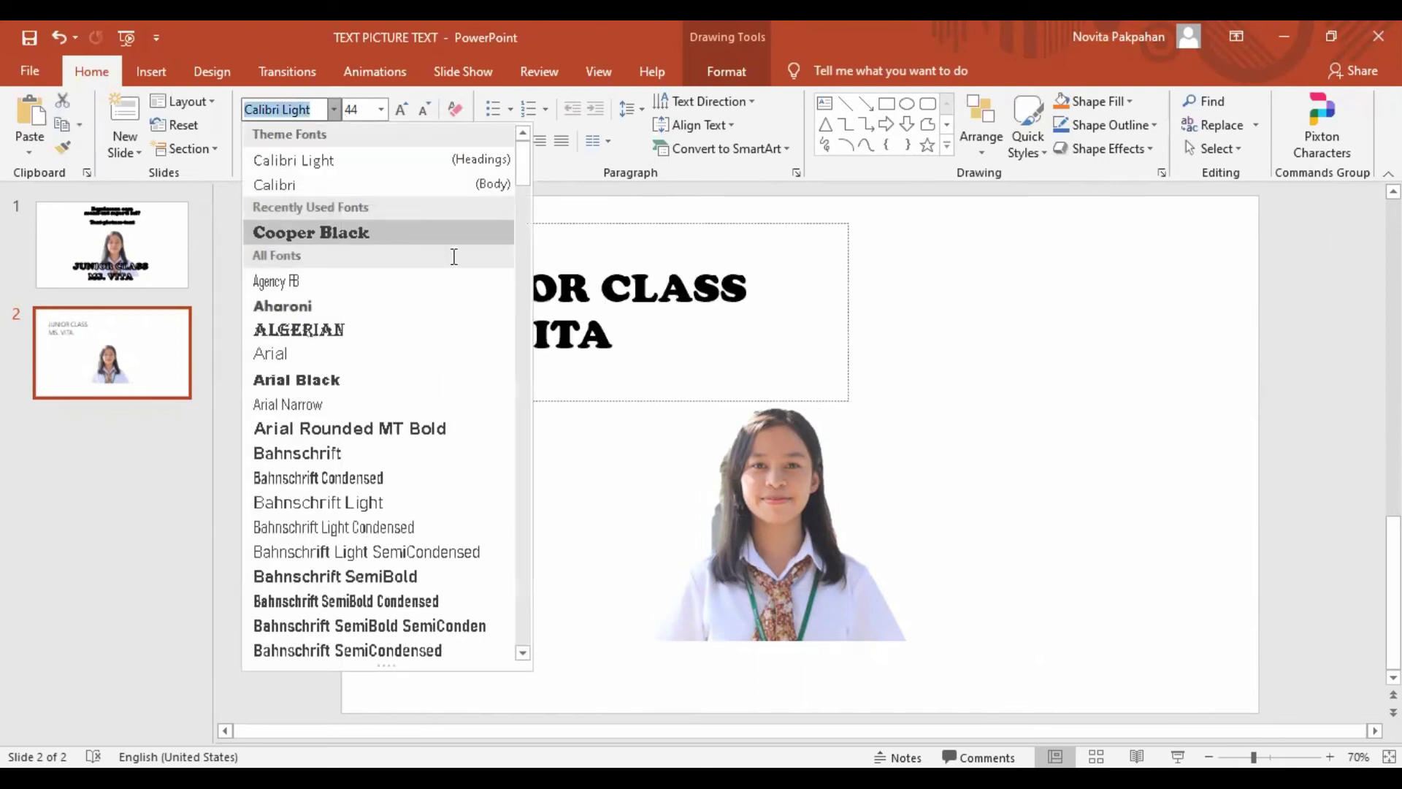
left_click(450, 243)
left_click(402, 109)
left_click(401, 109)
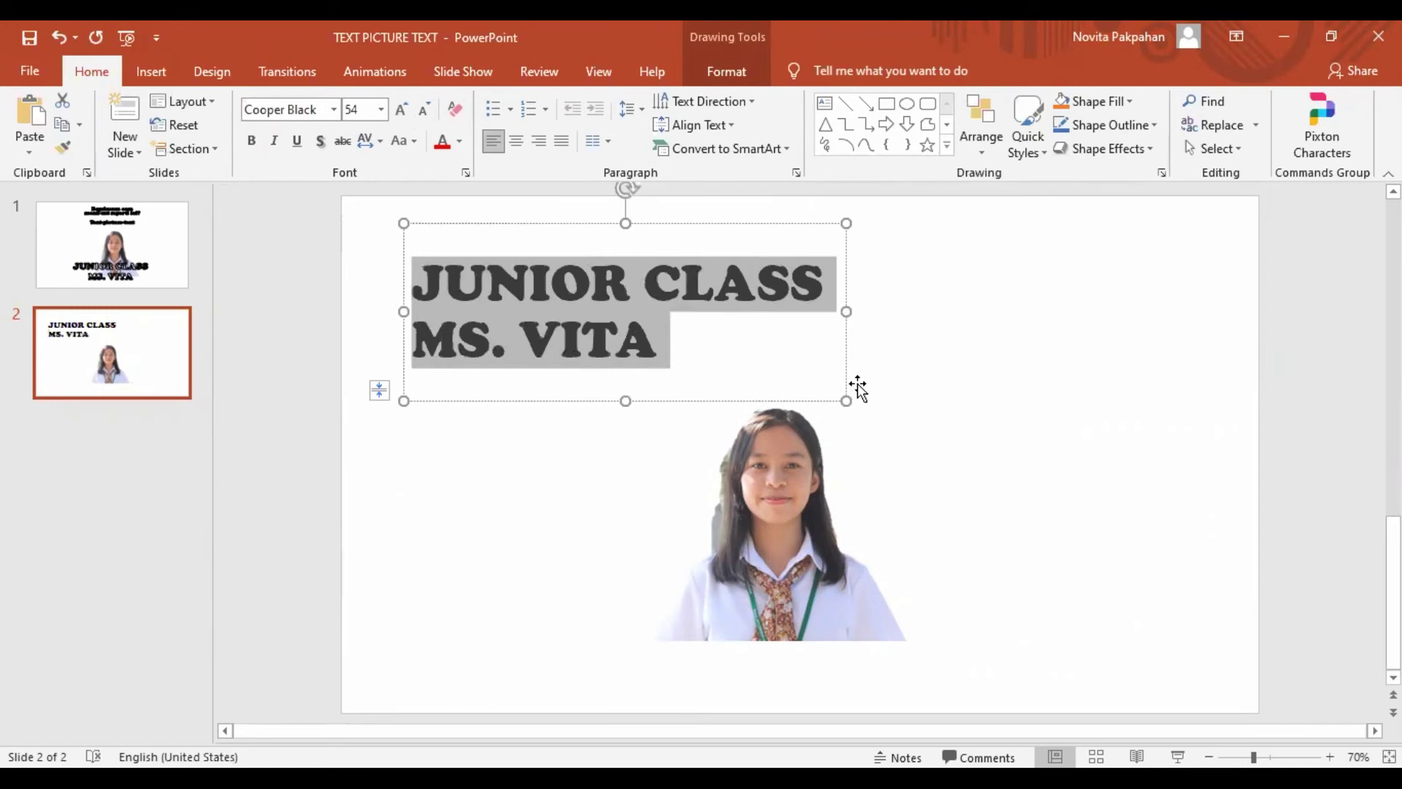
left_click_drag(847, 401, 911, 431)
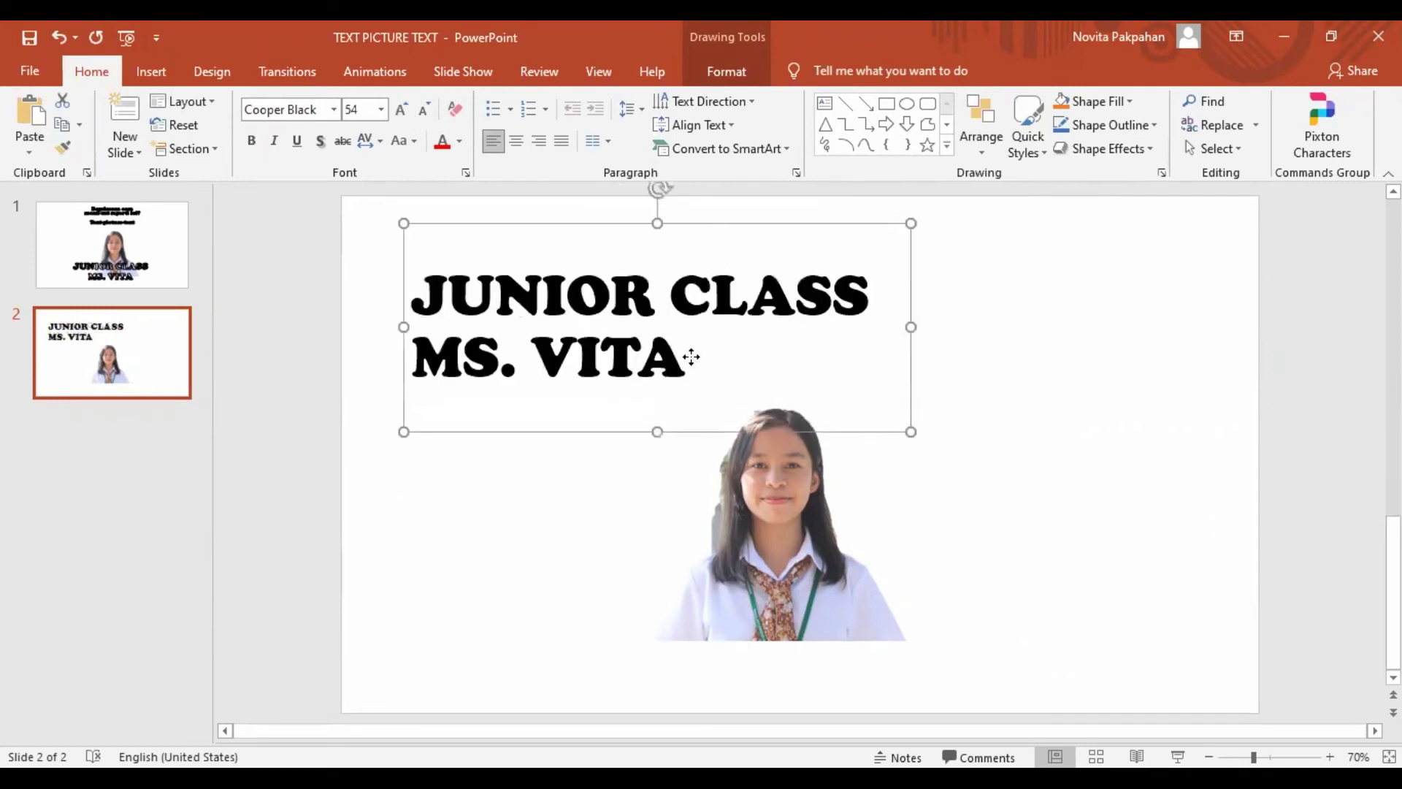
Centre both lines of the title.
left_click(690, 355)
left_click(561, 254)
left_click(513, 226)
left_click(515, 140)
Raise the whole title to size 60, then select the entire title box.
left_click(774, 380)
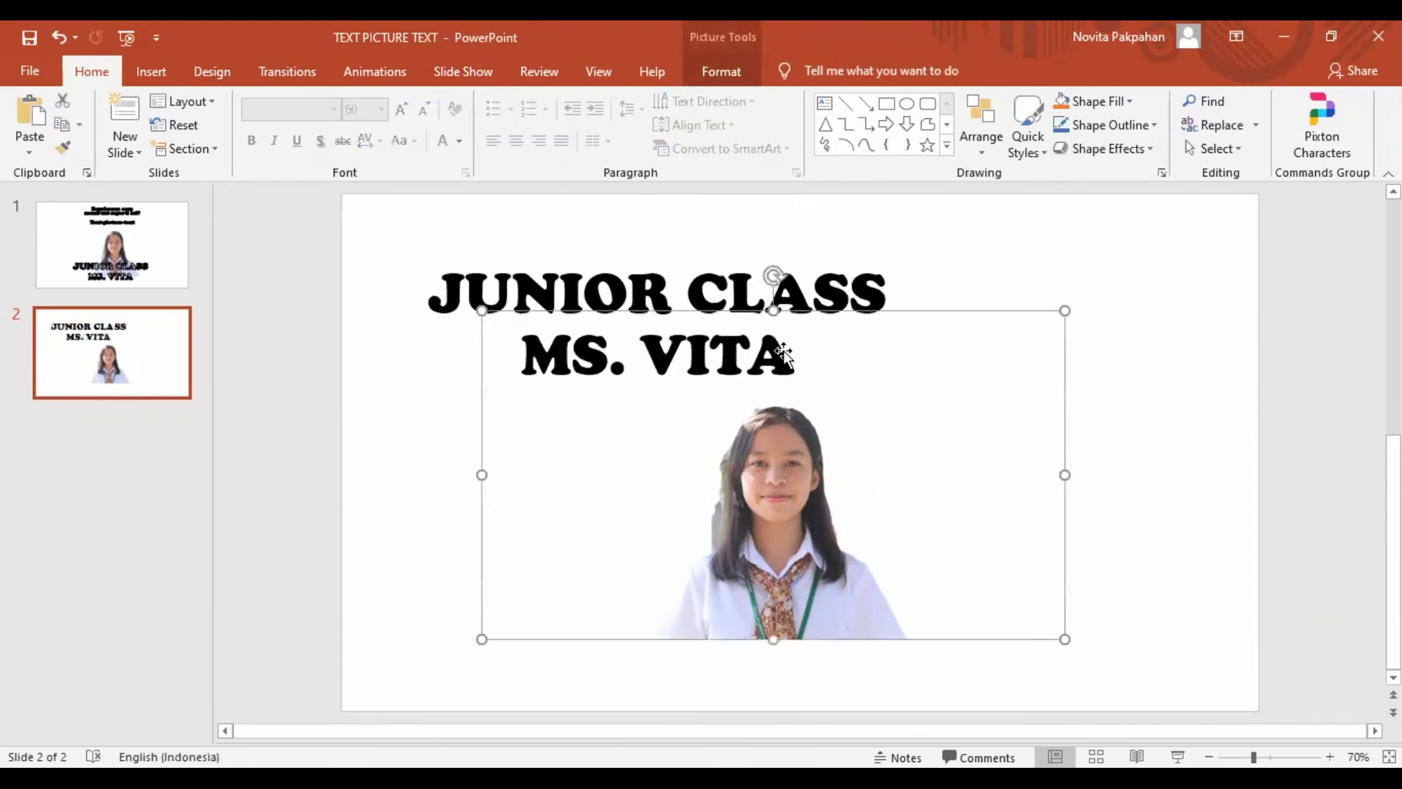
left_click(700, 296)
left_click(445, 268)
left_click_drag(446, 269, 803, 373)
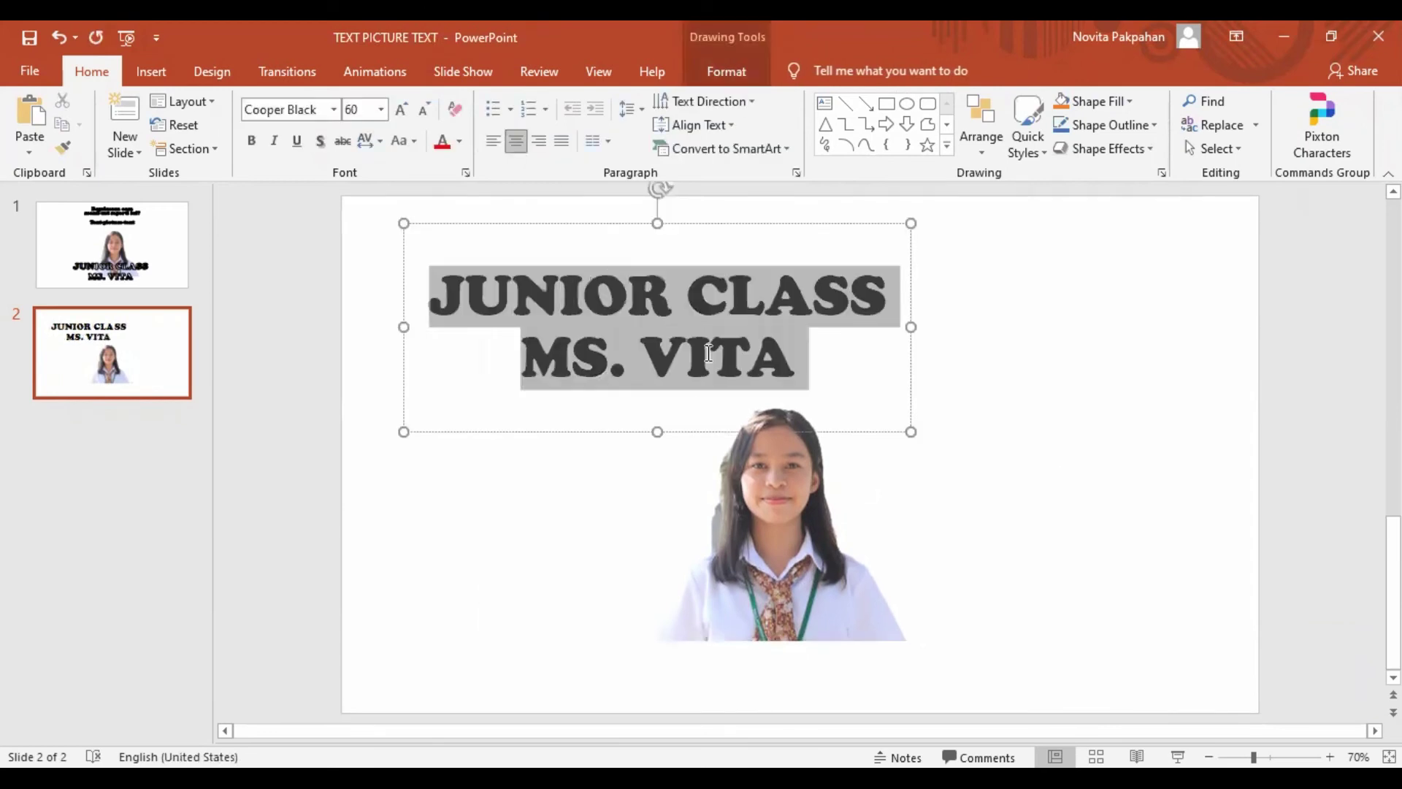
left_click(396, 111)
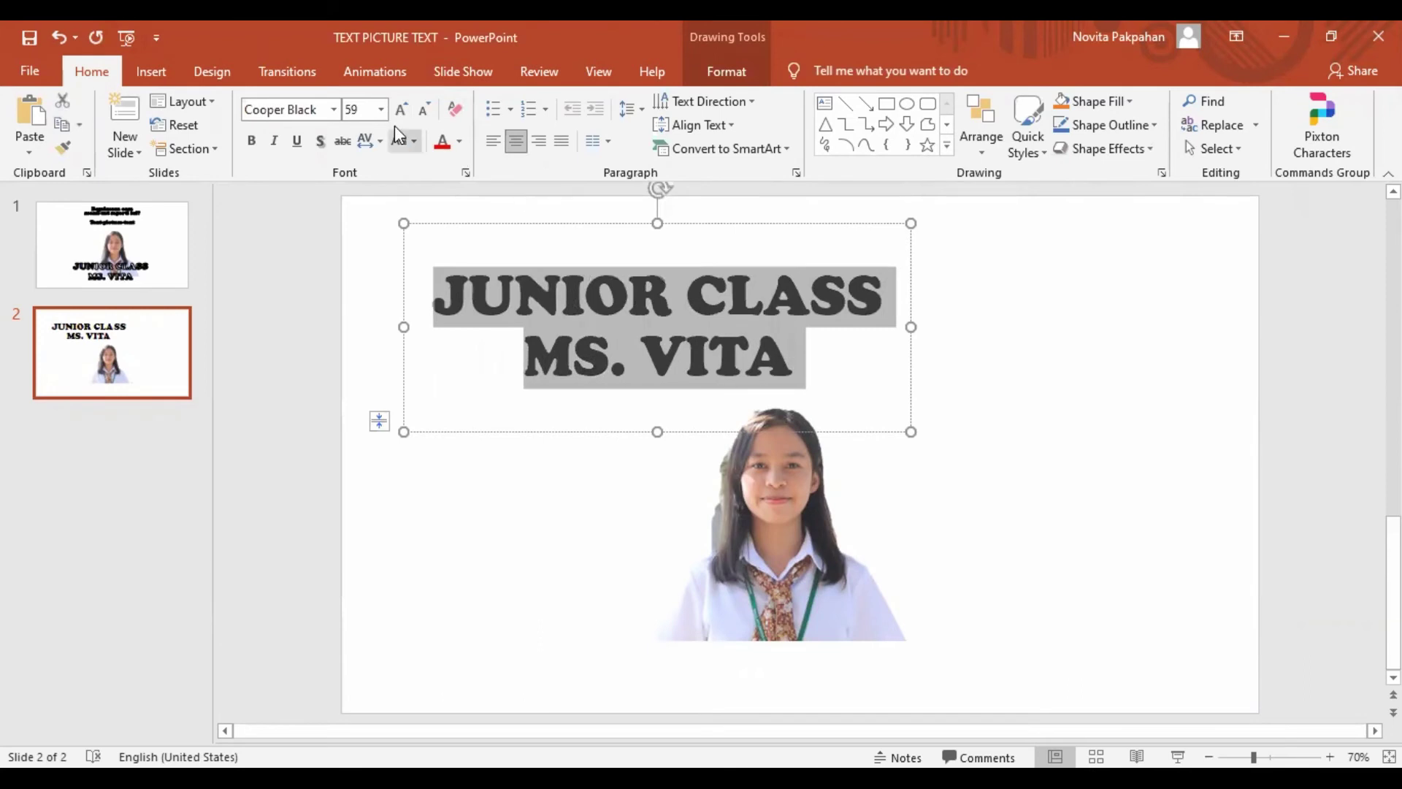
left_click(399, 113)
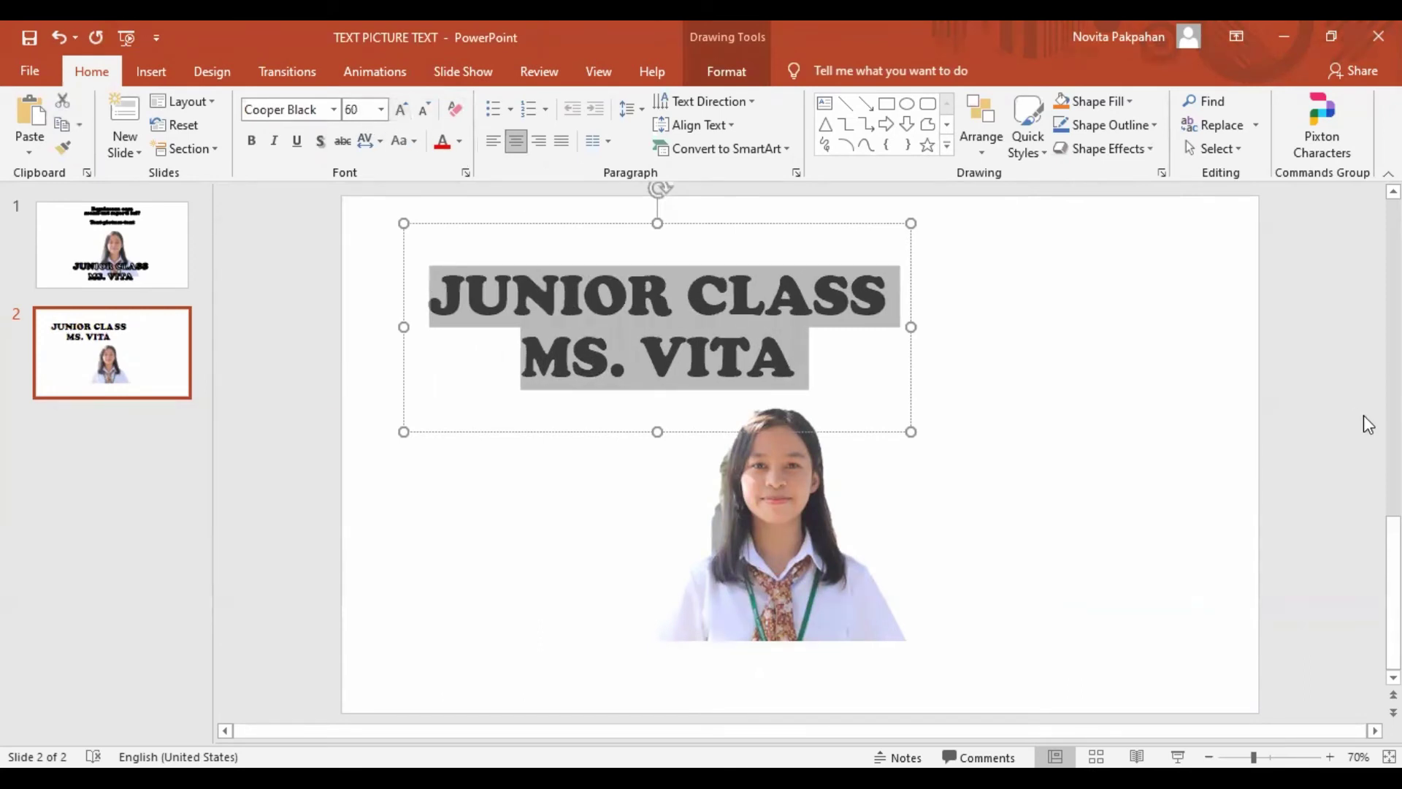
left_click(1145, 384)
left_click(686, 300)
left_click(767, 223)
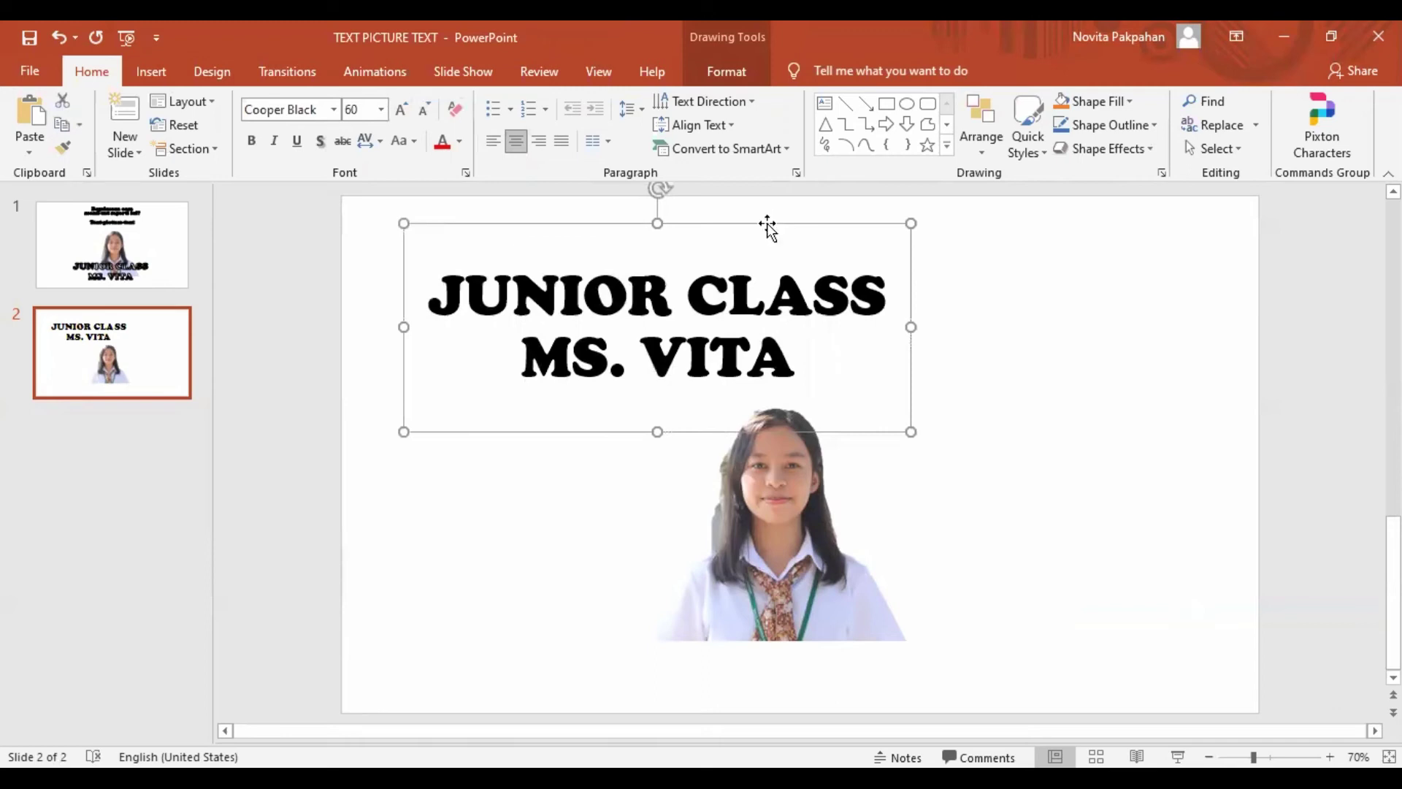
Paste a copy of the title box, move it right and down over the photo, and select its text.
left_click(989, 358)
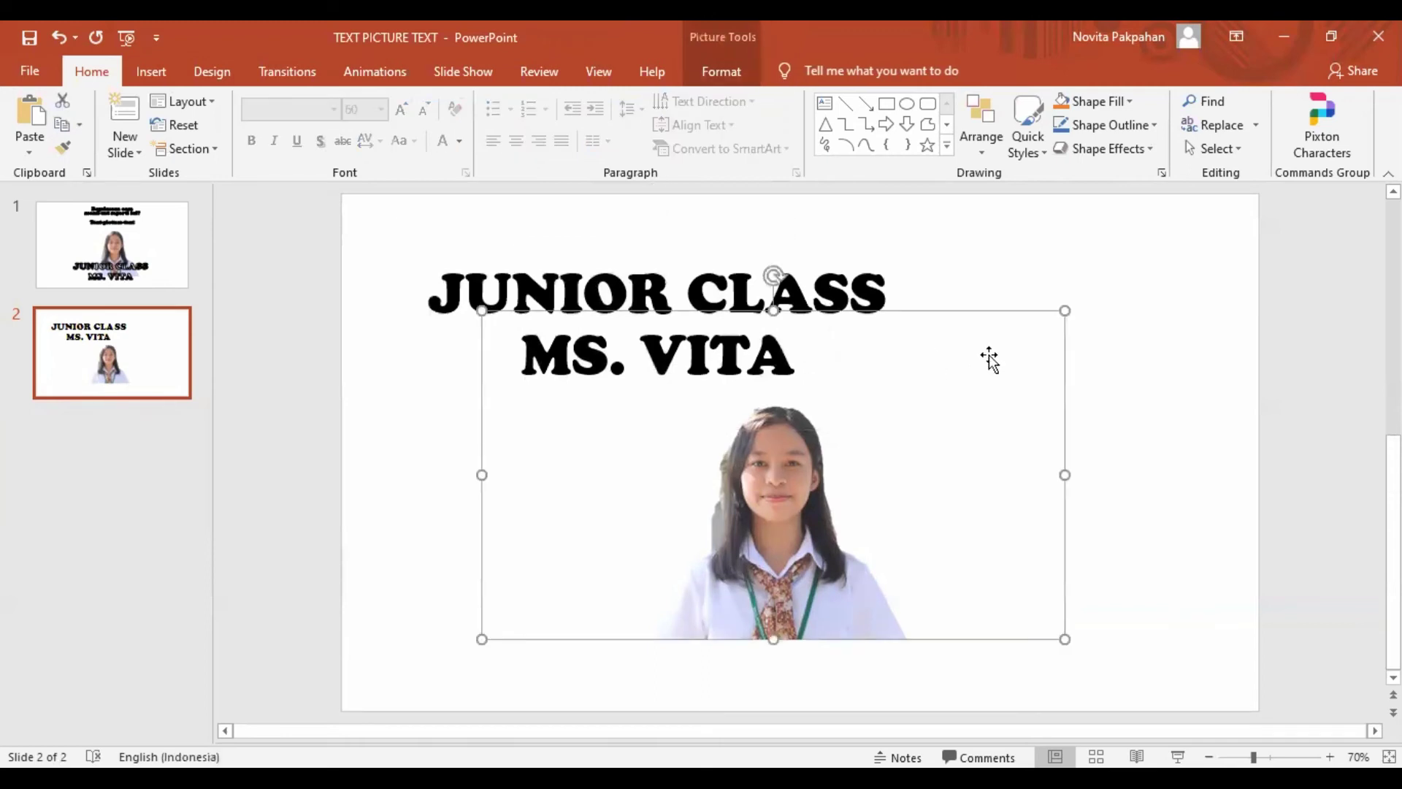
left_click(1029, 273)
key("ctrl+v")
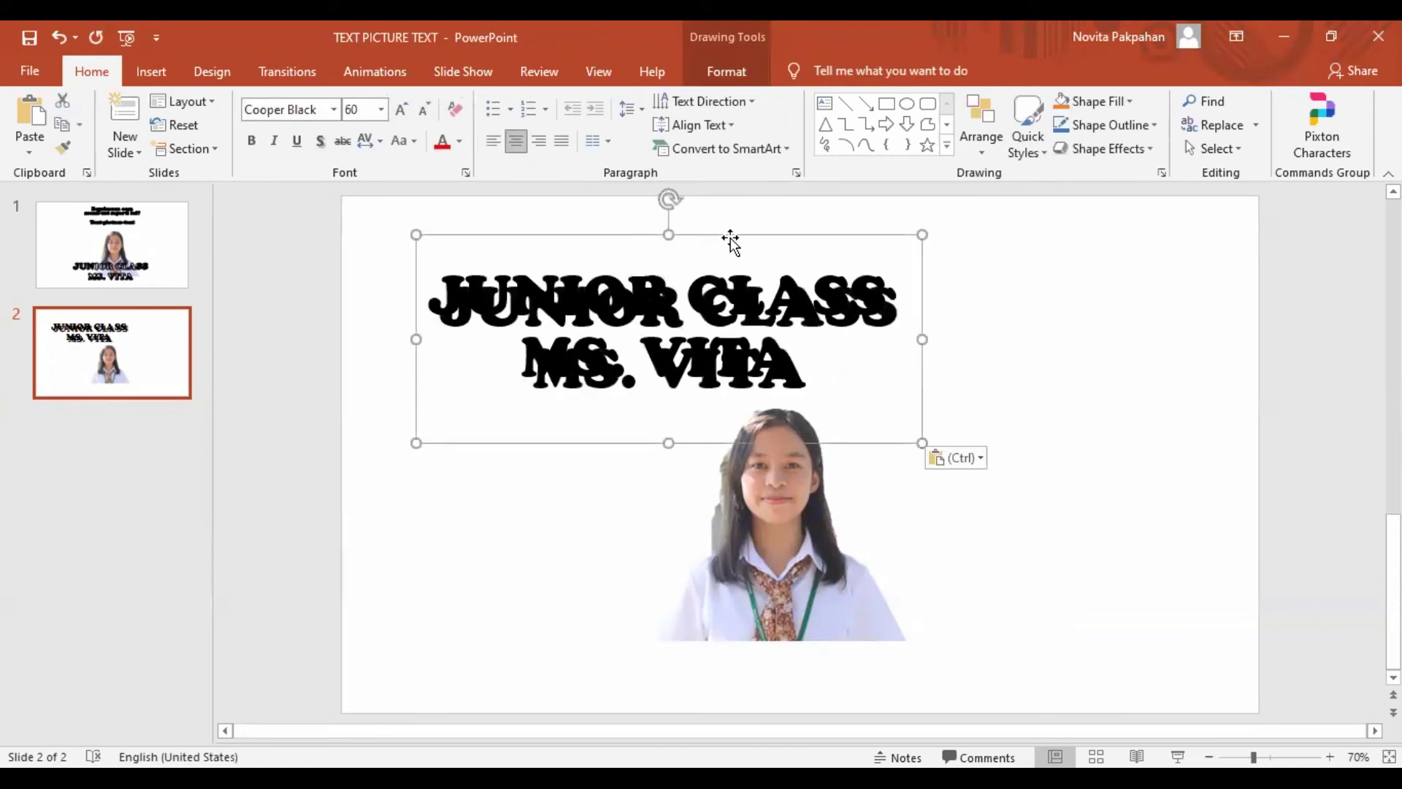
left_click_drag(726, 242, 1085, 303)
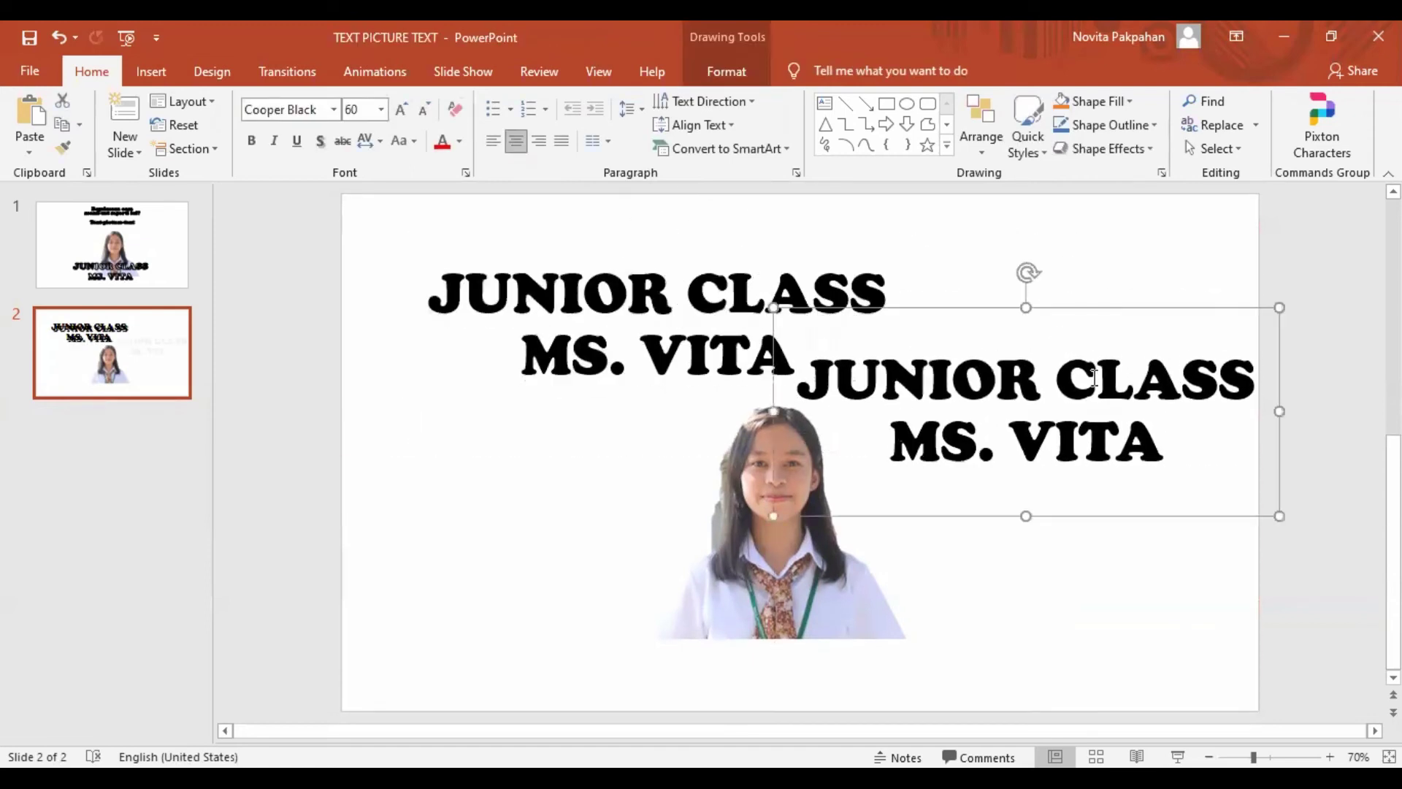
left_click_drag(1174, 444, 793, 380)
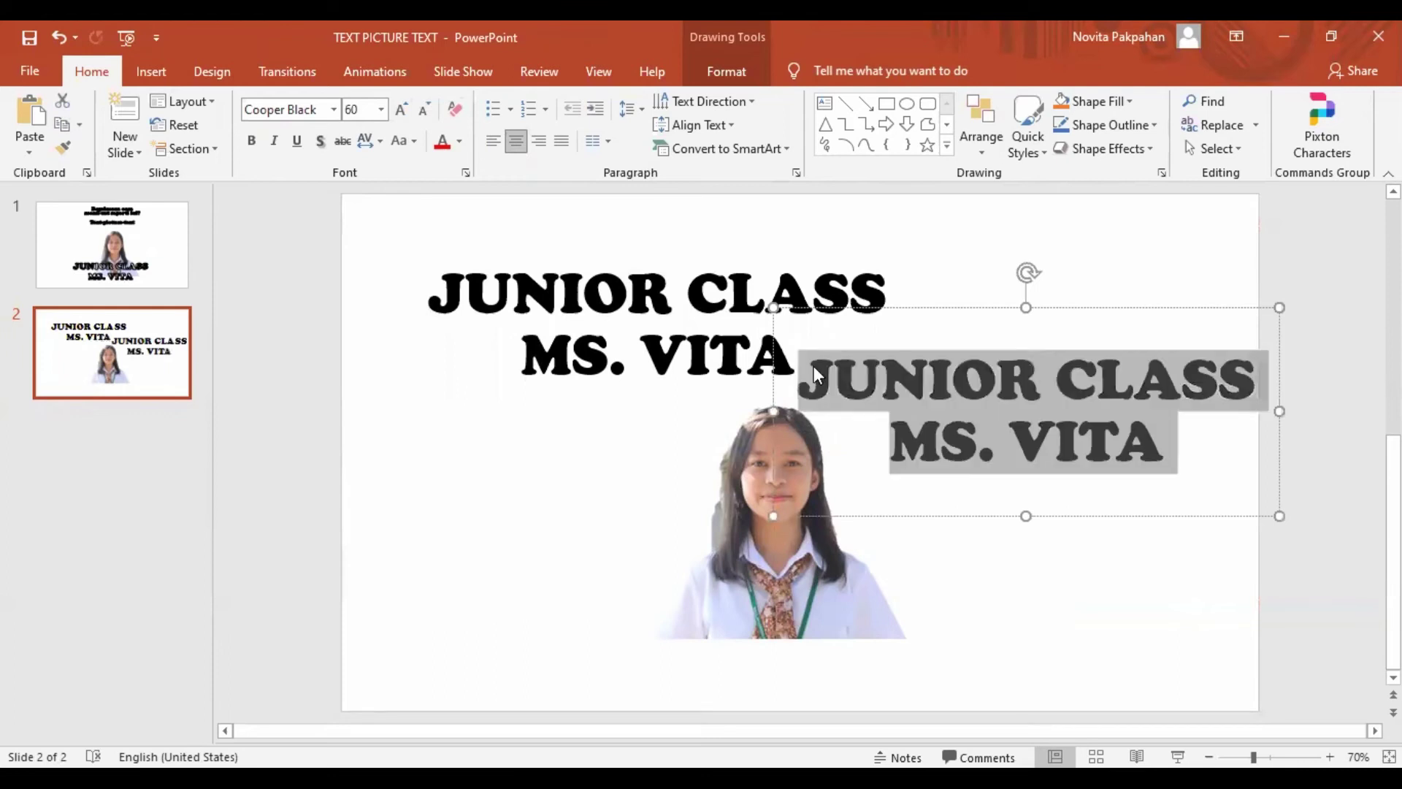
left_click(737, 74)
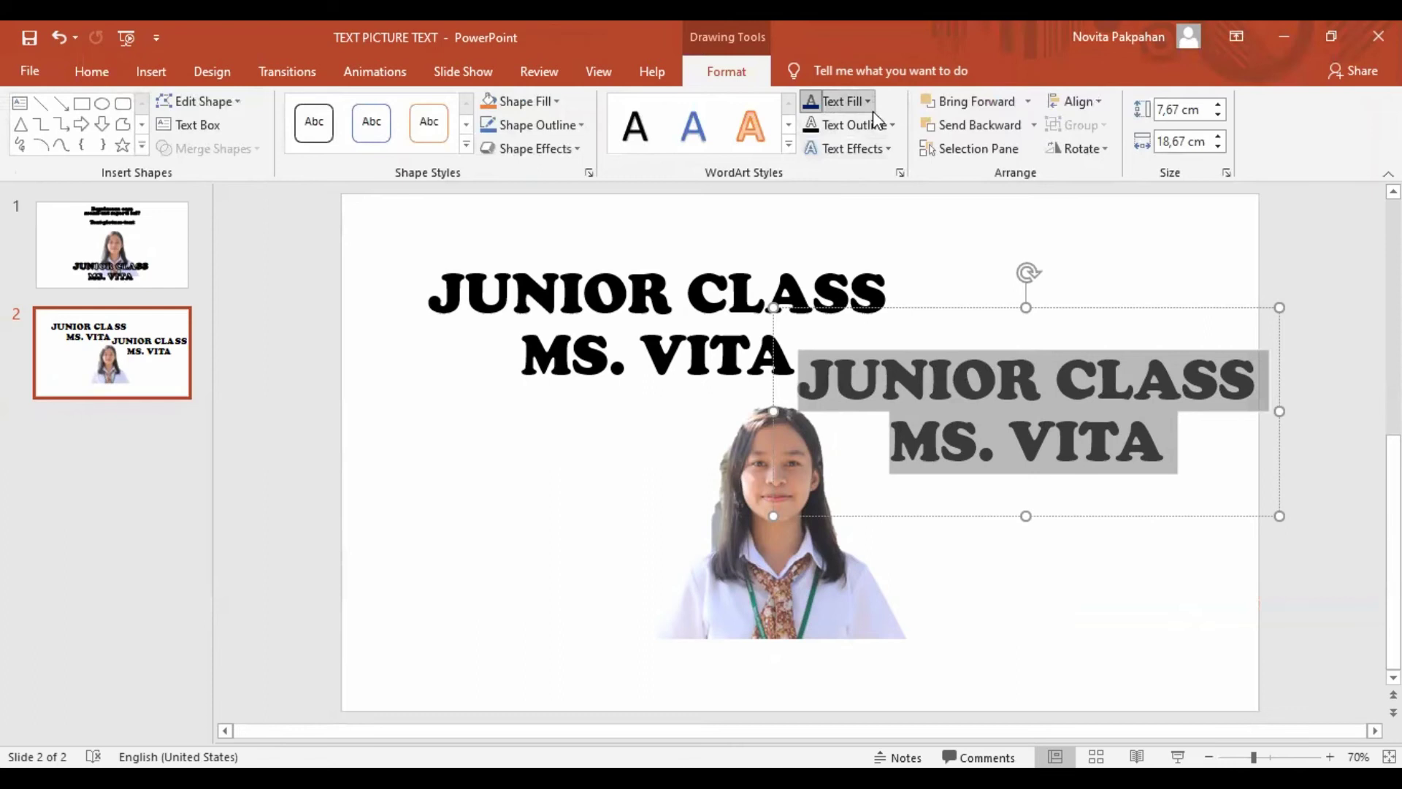
Give the copied text No Fill and a black outline.
left_click(872, 106)
left_click(849, 288)
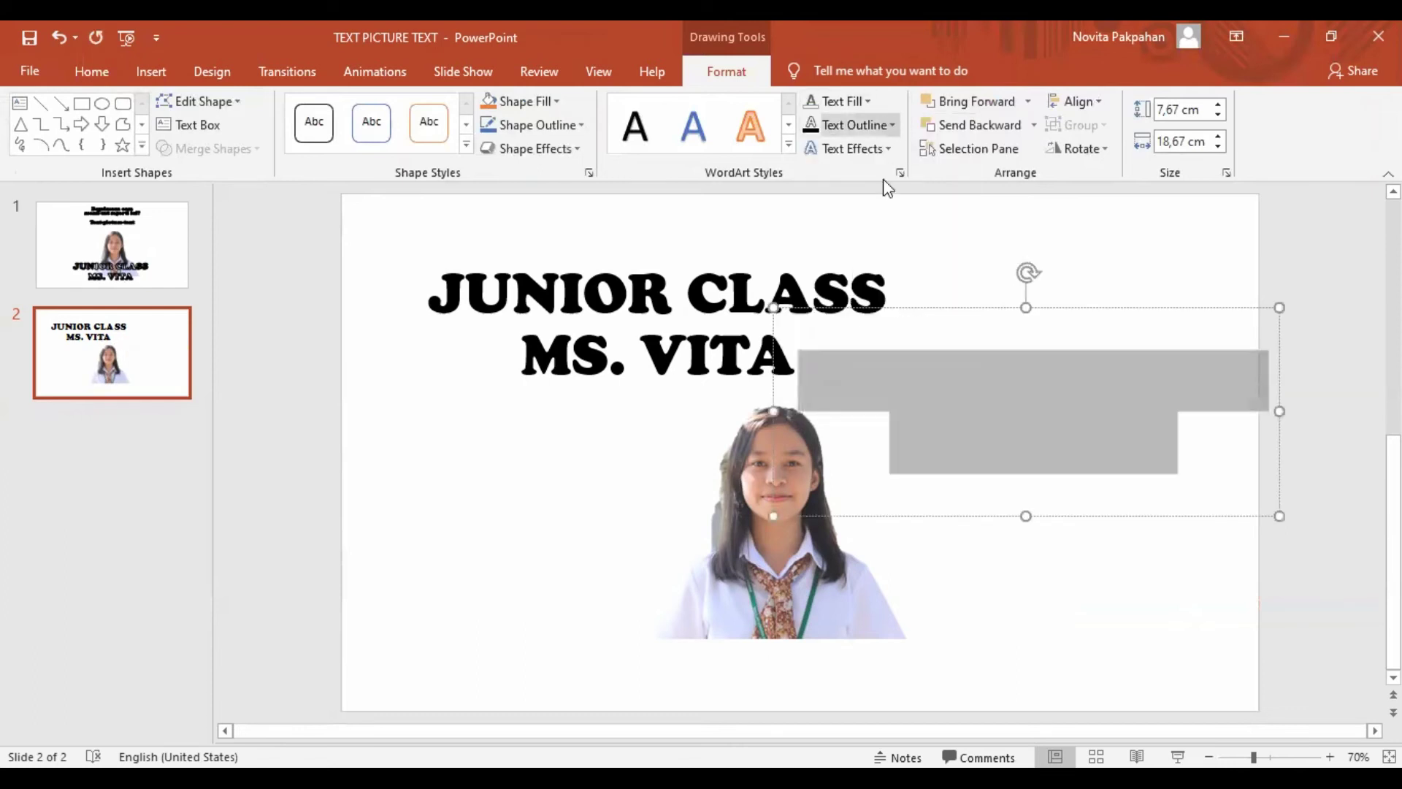
left_click(851, 125)
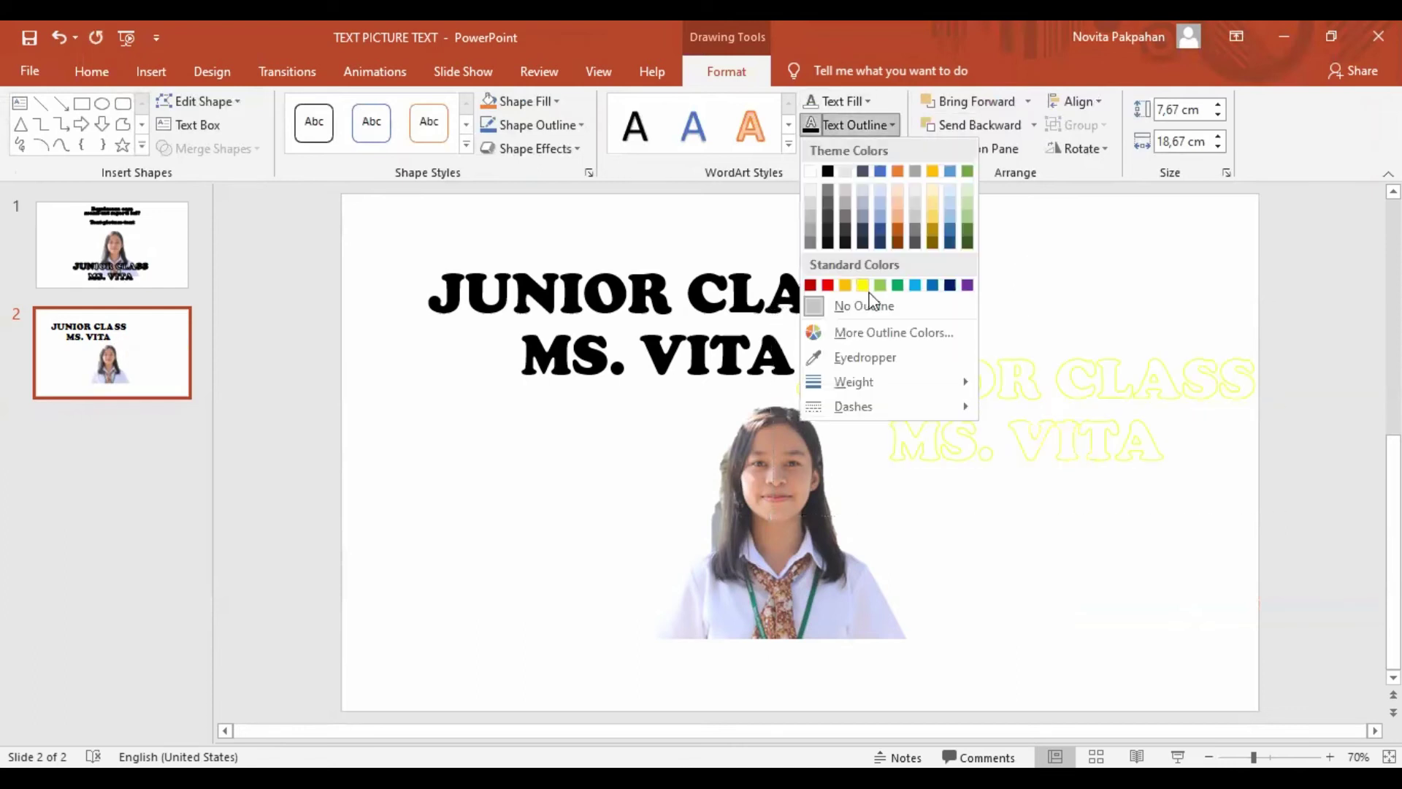
left_click(829, 173)
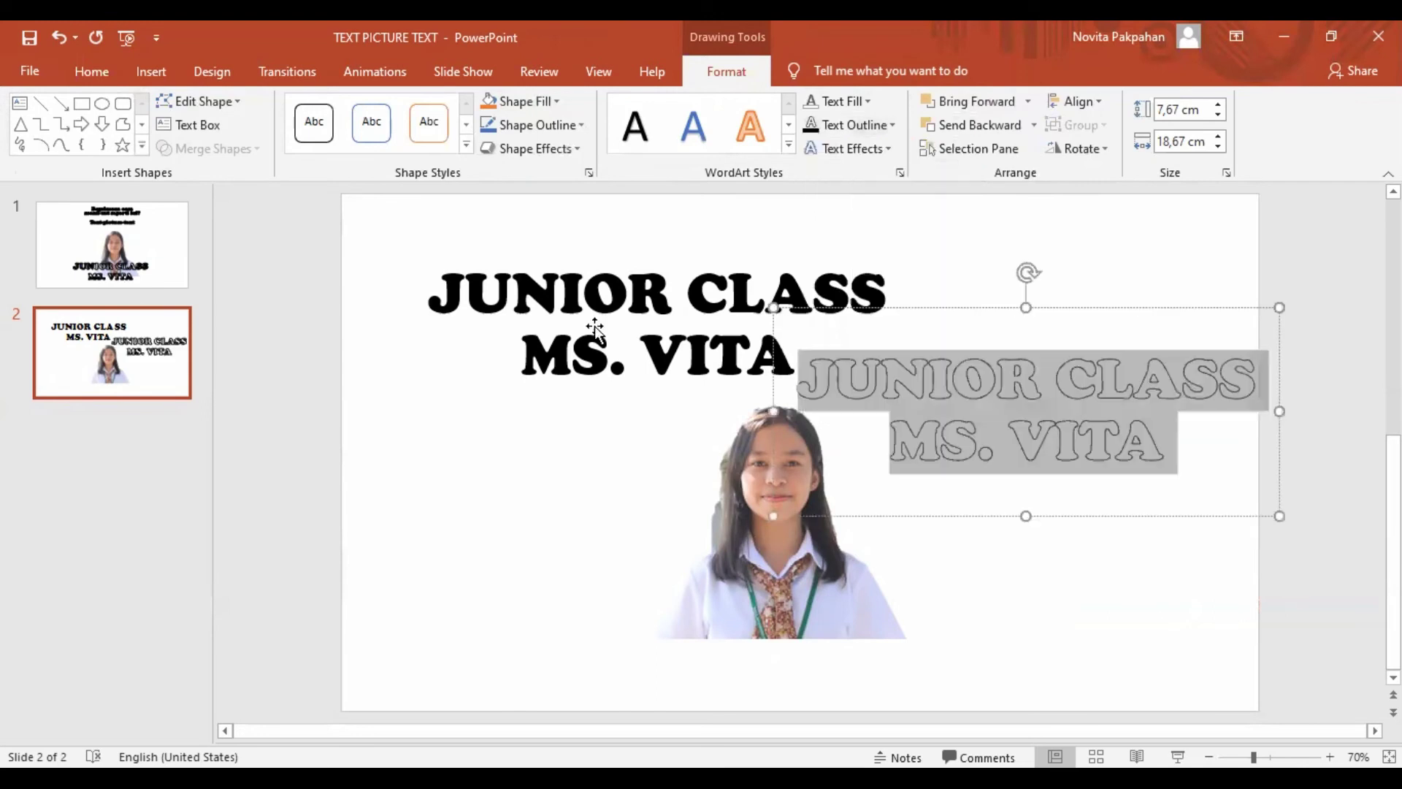
Click between the left JUNIOR CLASS text and the outlined copy to check the result.
left_click(594, 321)
left_click(628, 300)
left_click(1039, 390)
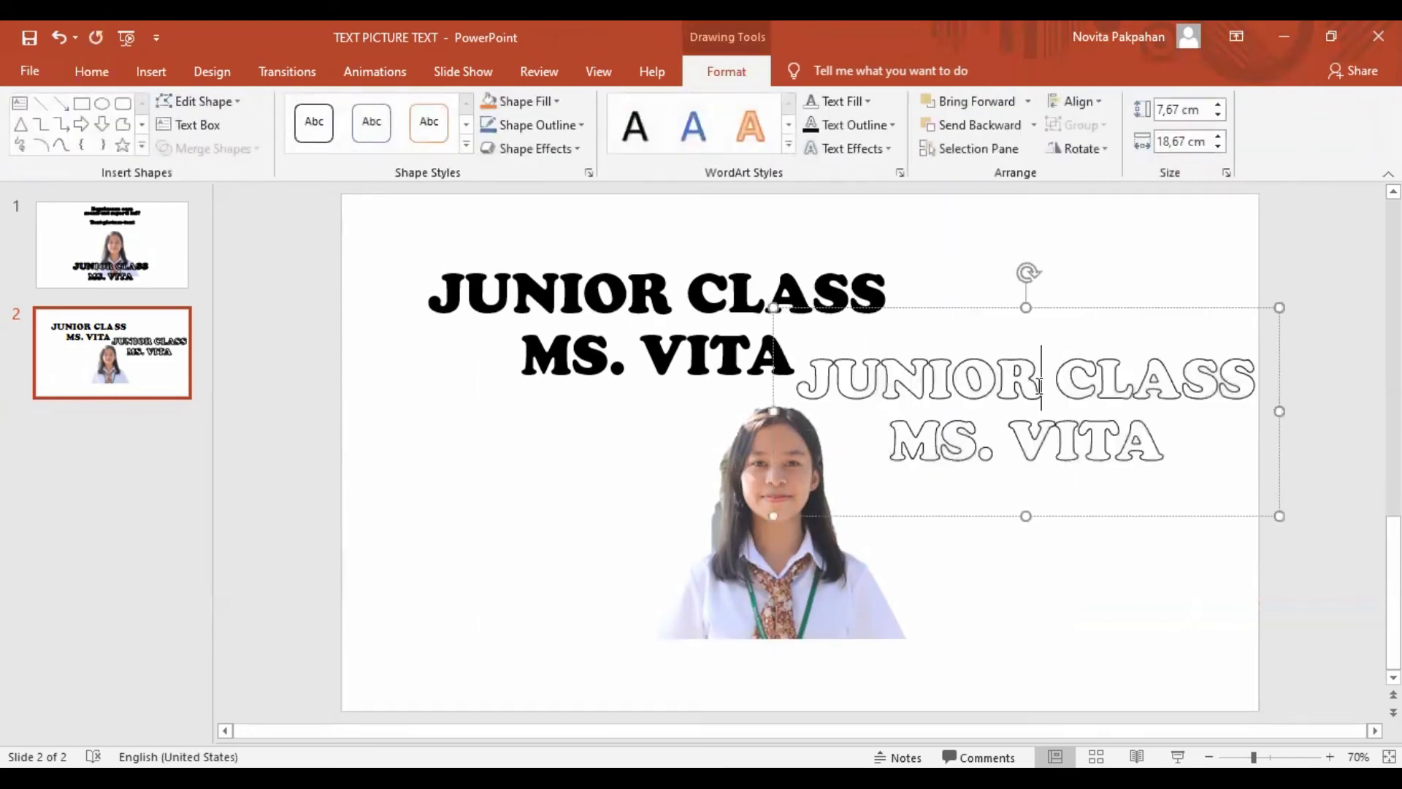
left_click(628, 293)
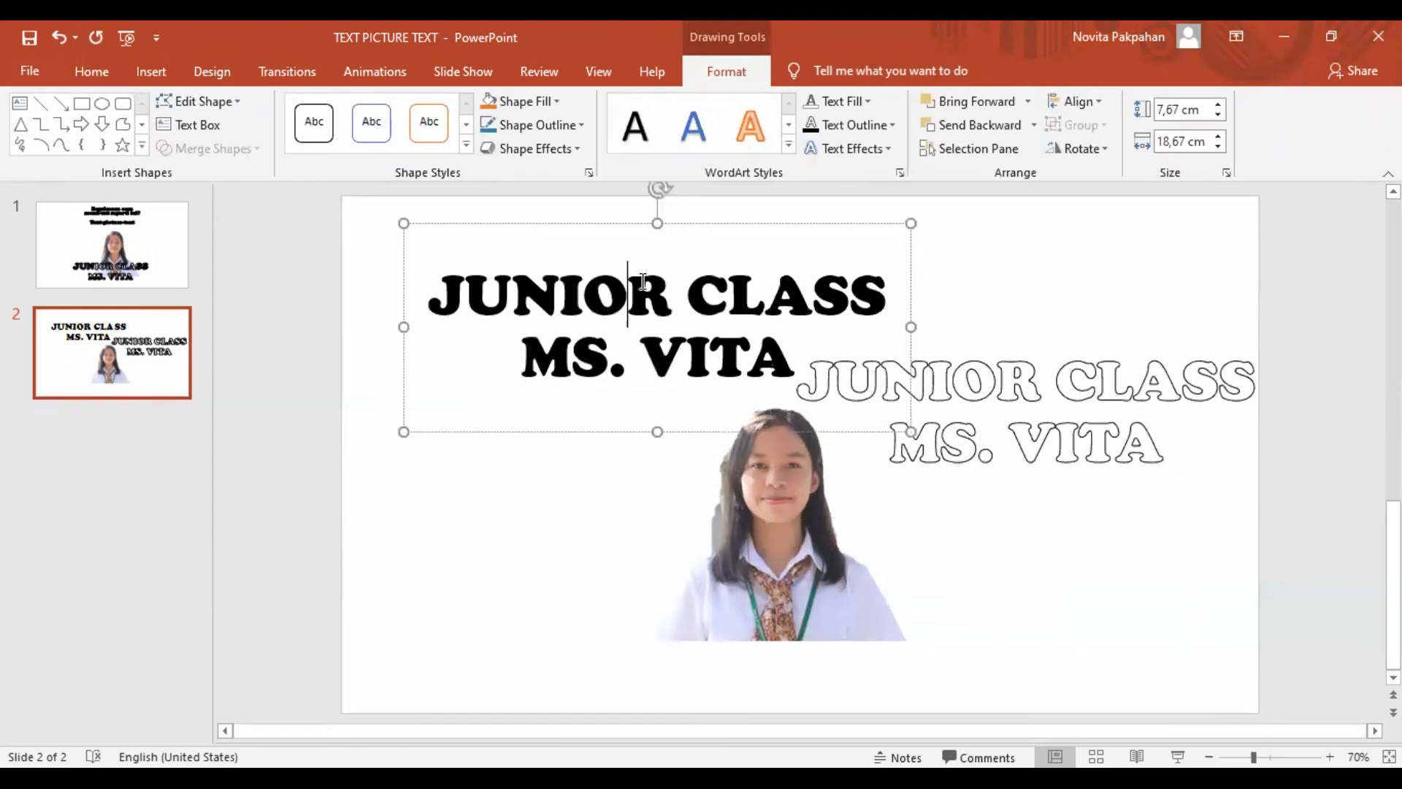
left_click(780, 341)
Fill the left title text with Green, Accent 6, Darker 25%.
left_click(438, 285)
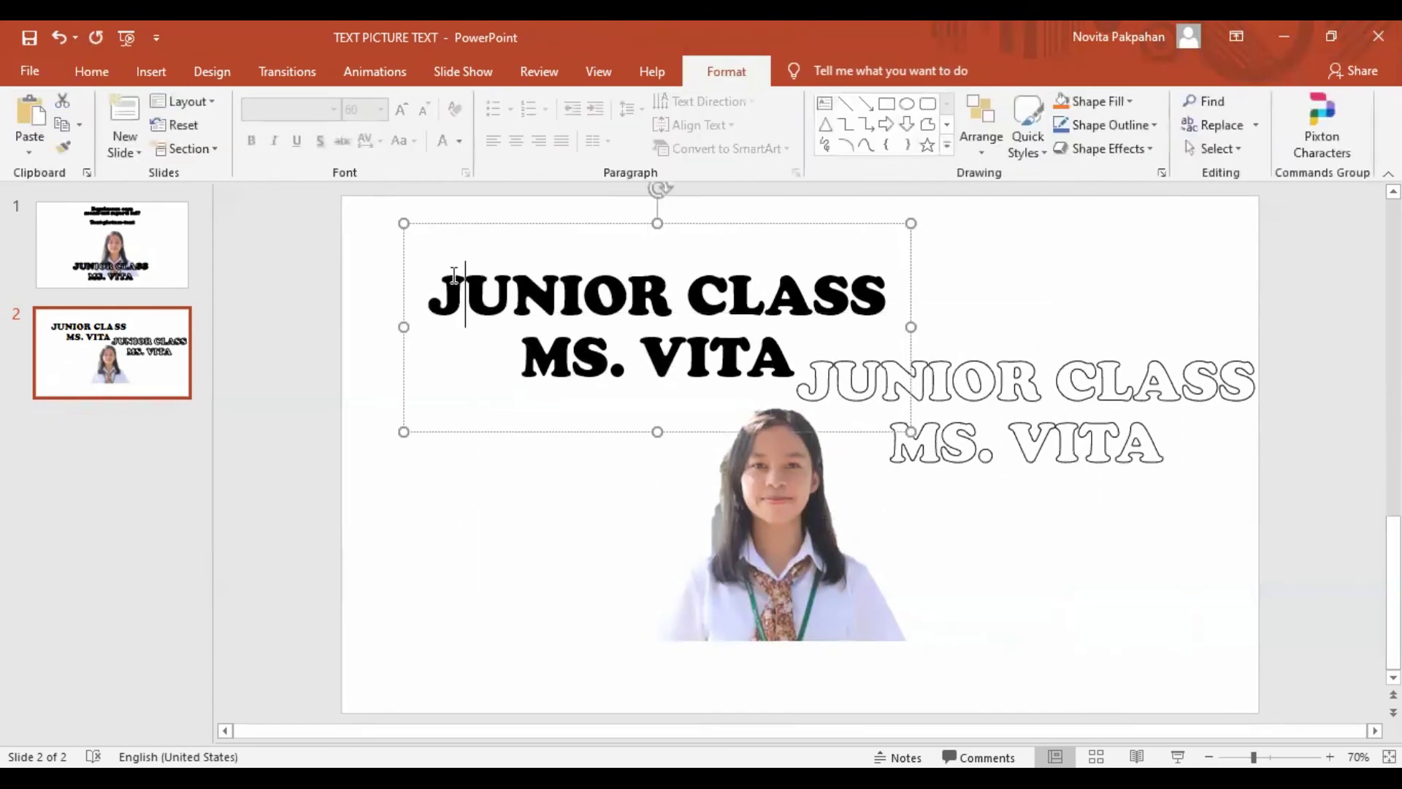
left_click_drag(429, 292, 742, 343)
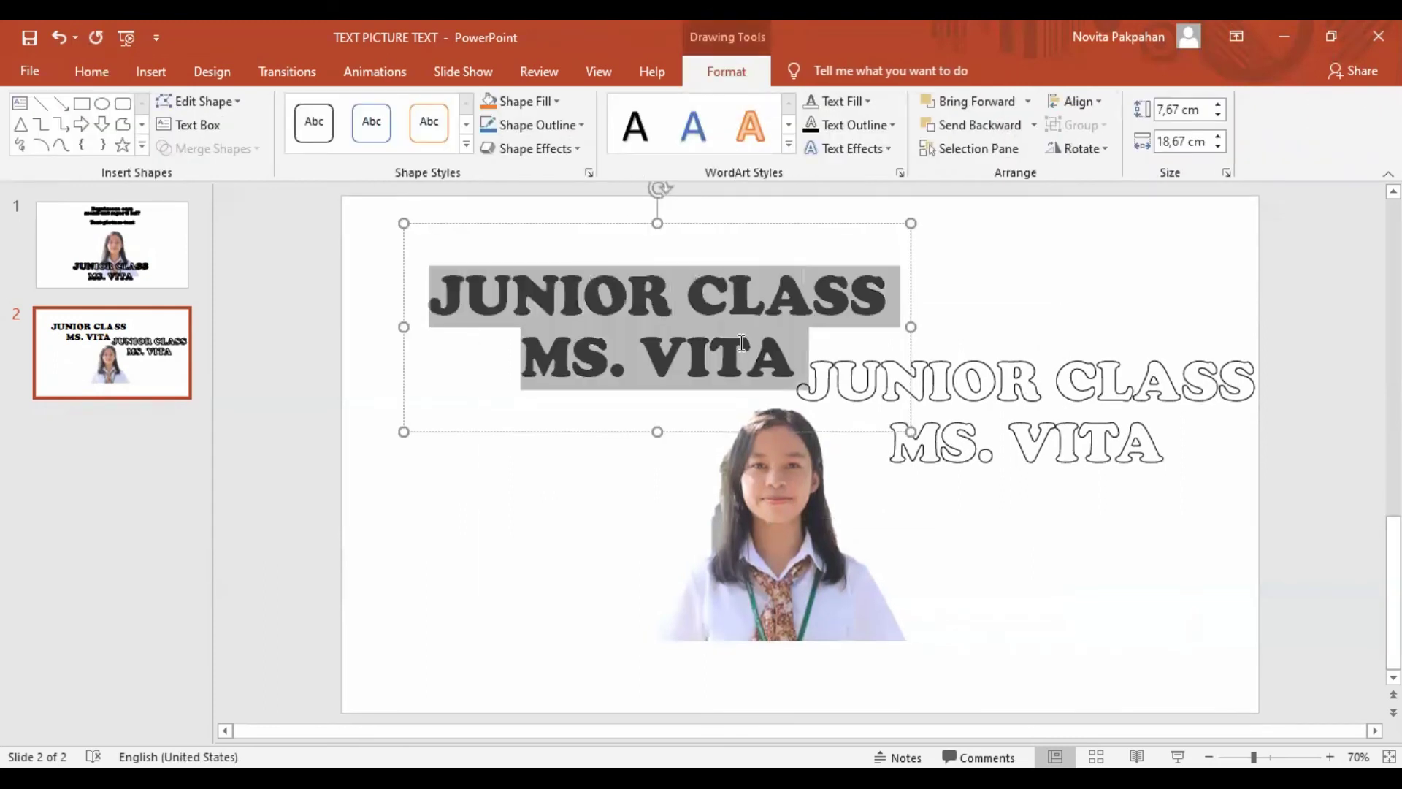
left_click(869, 102)
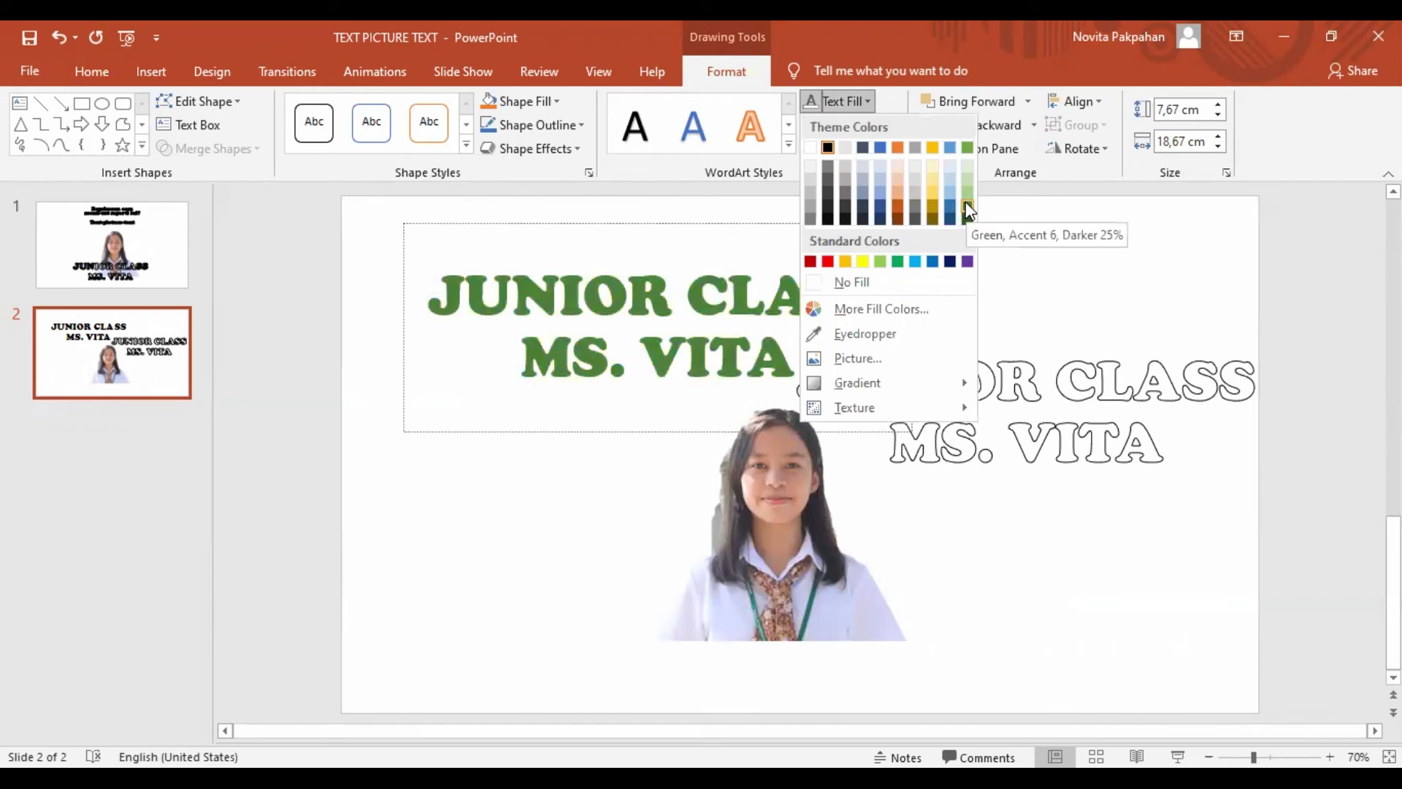
left_click(1056, 380)
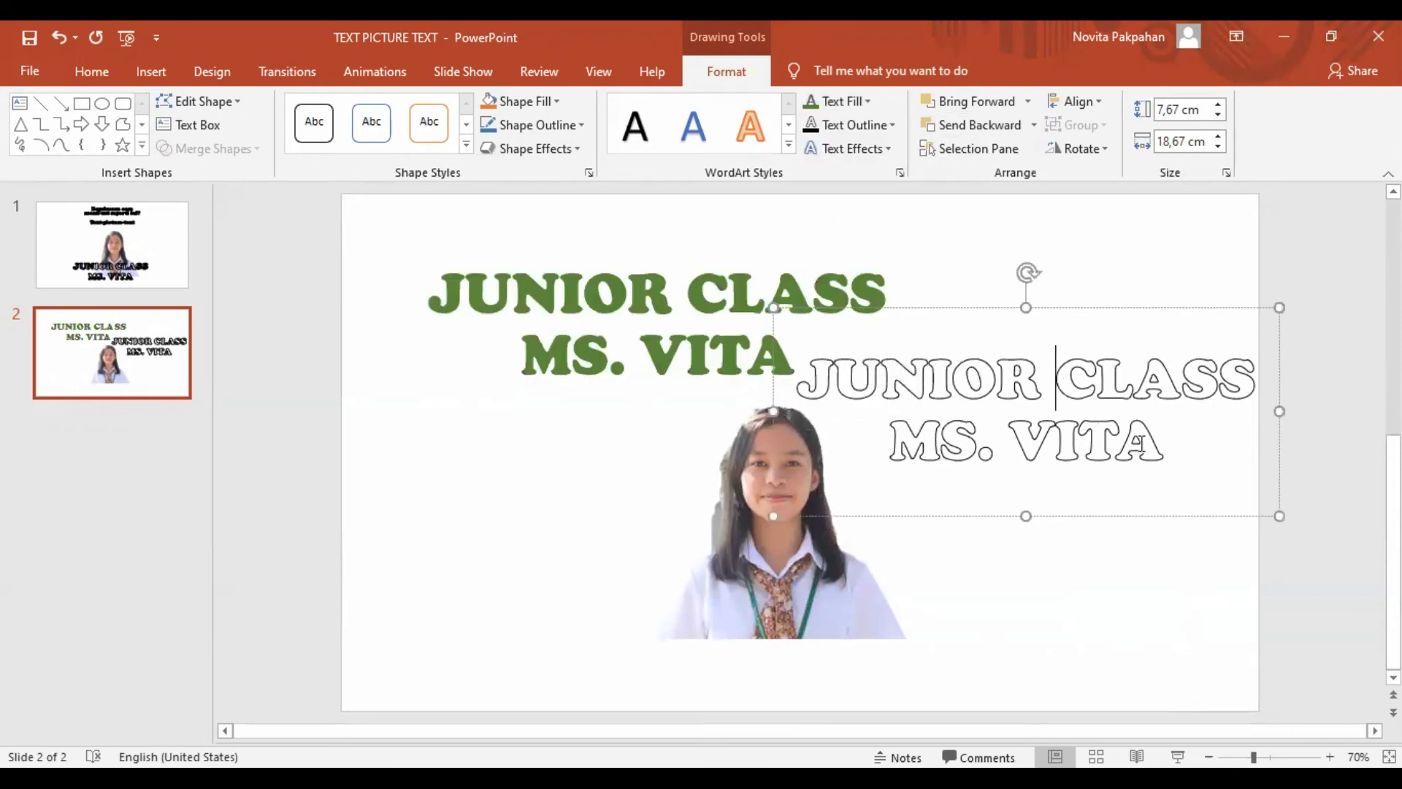
Outline the hollow copy's text in the same dark green.
left_click_drag(1164, 447, 798, 376)
left_click(848, 124)
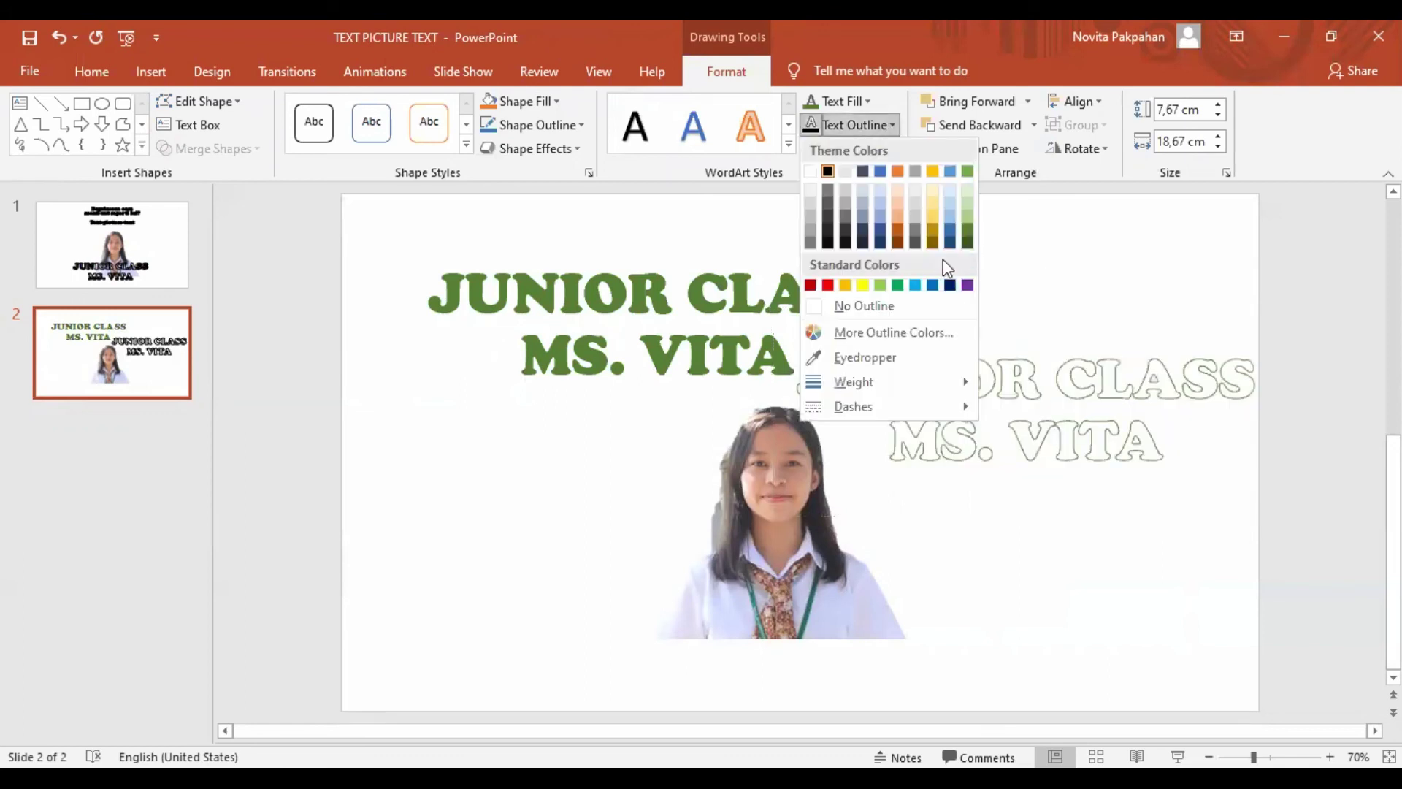
left_click(968, 232)
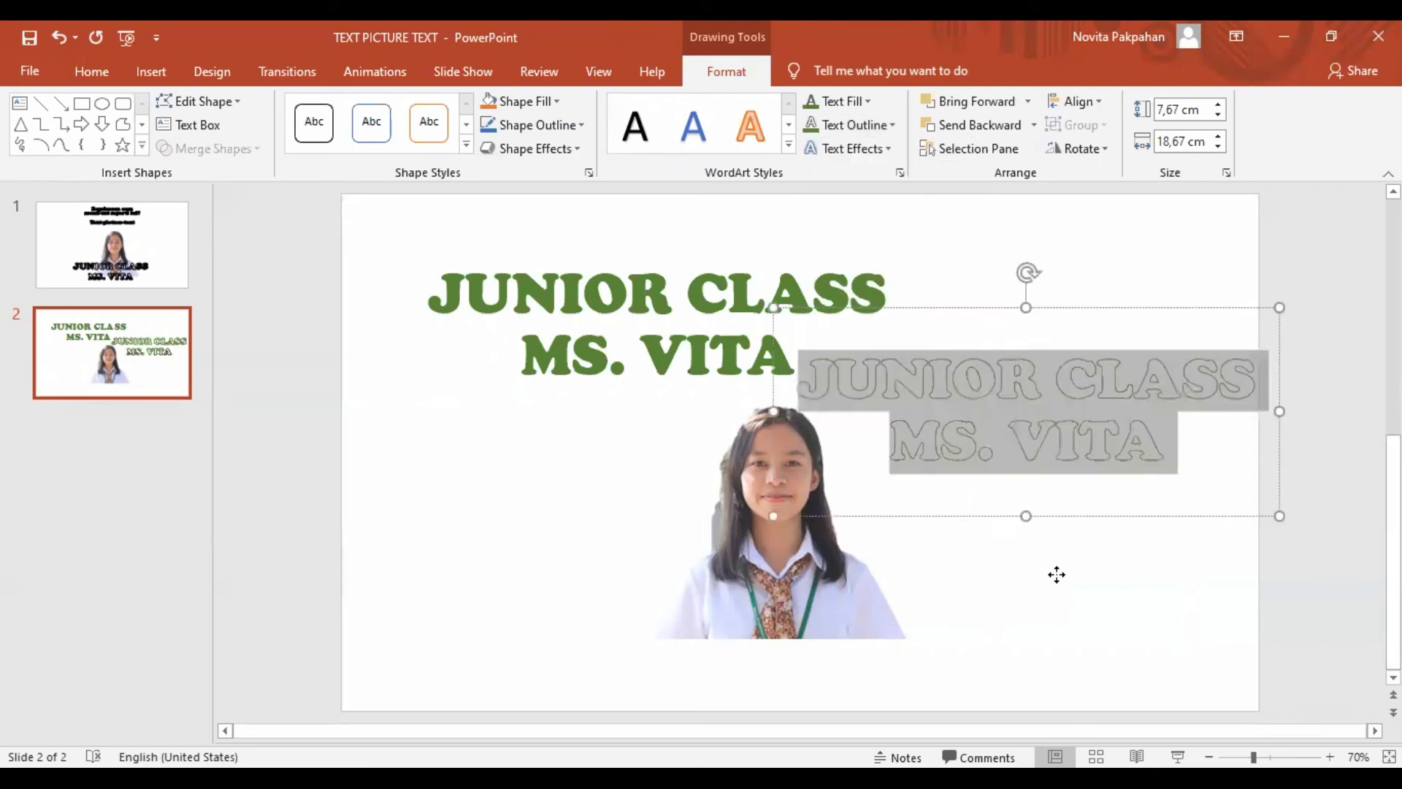
left_click(816, 472)
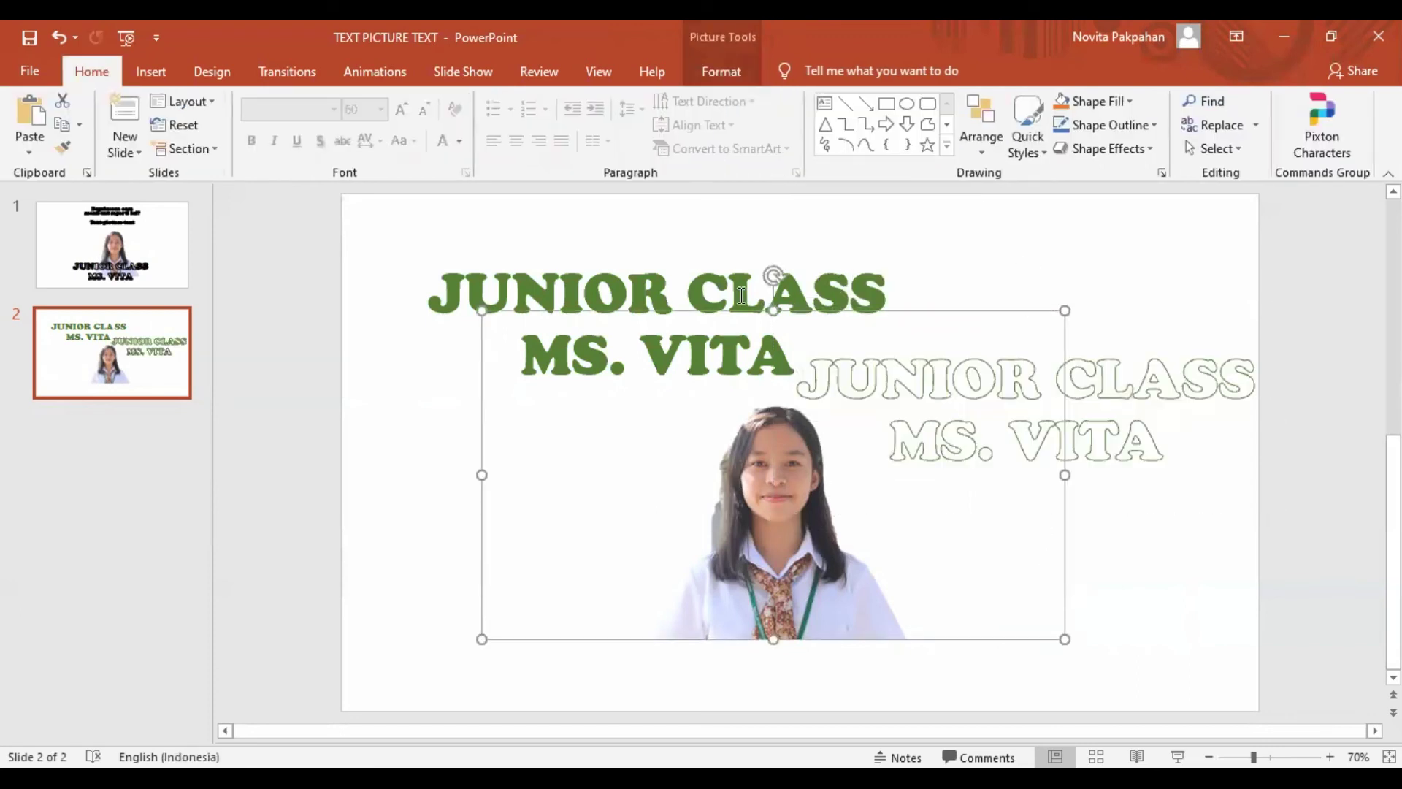
Move the green JUNIOR CLASS text down across the lower part of the photo.
left_click(690, 280)
mouse_move(723, 223)
left_mouse_down()
mouse_move(792, 299)
mouse_move(847, 485)
left_mouse_up()
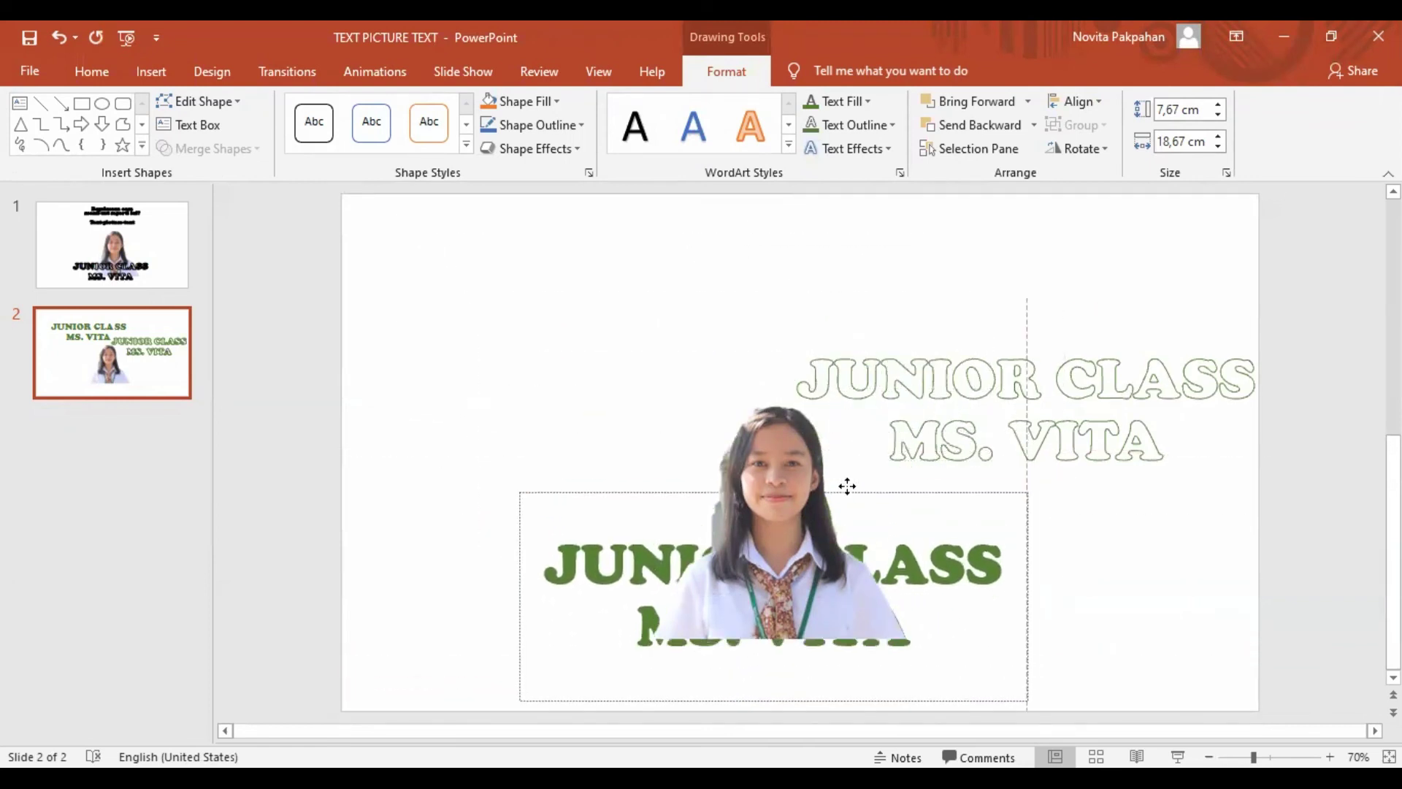
left_click_drag(848, 486, 847, 485)
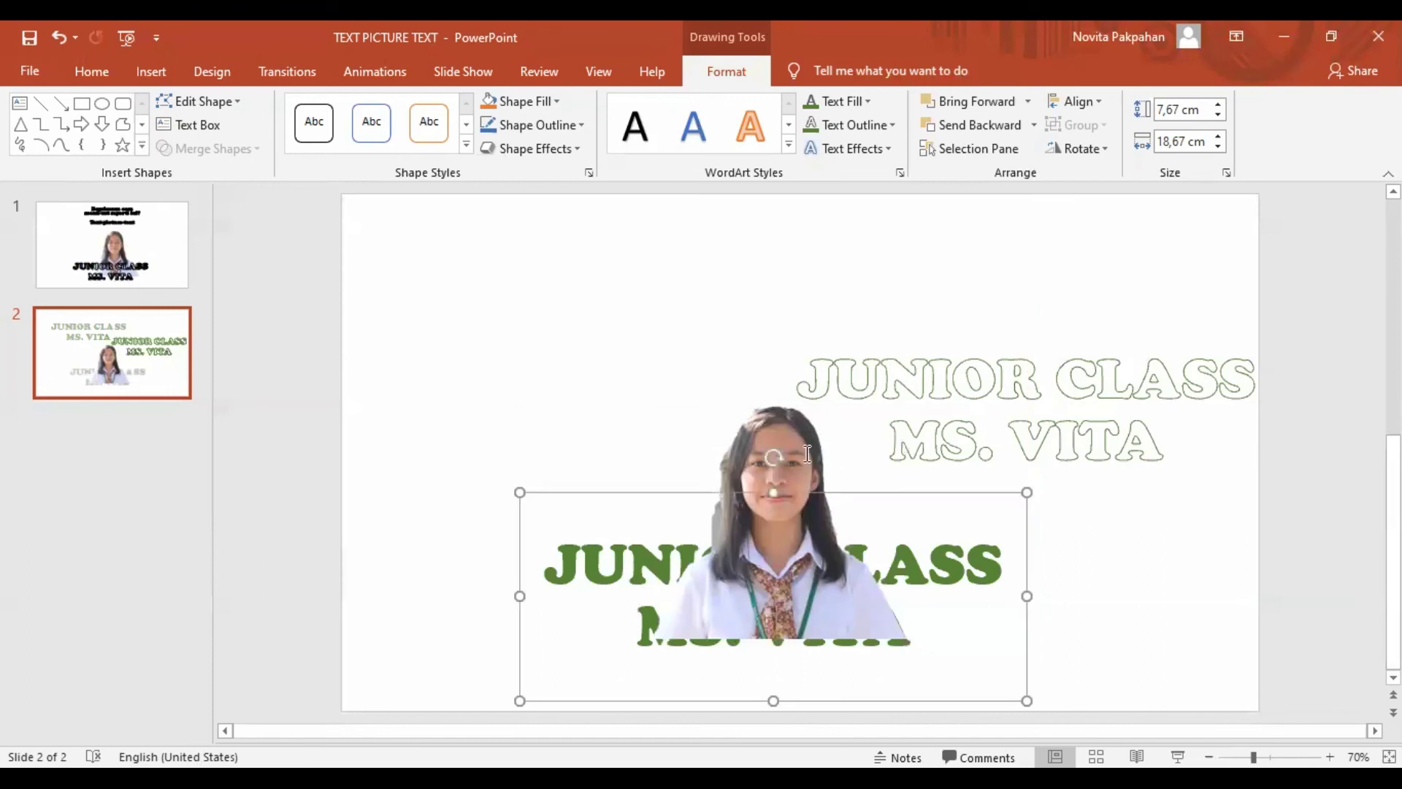
Enlarge the girl's photo and shift it up and left over the green text.
left_click(845, 418)
left_click_drag(1067, 309, 1133, 221)
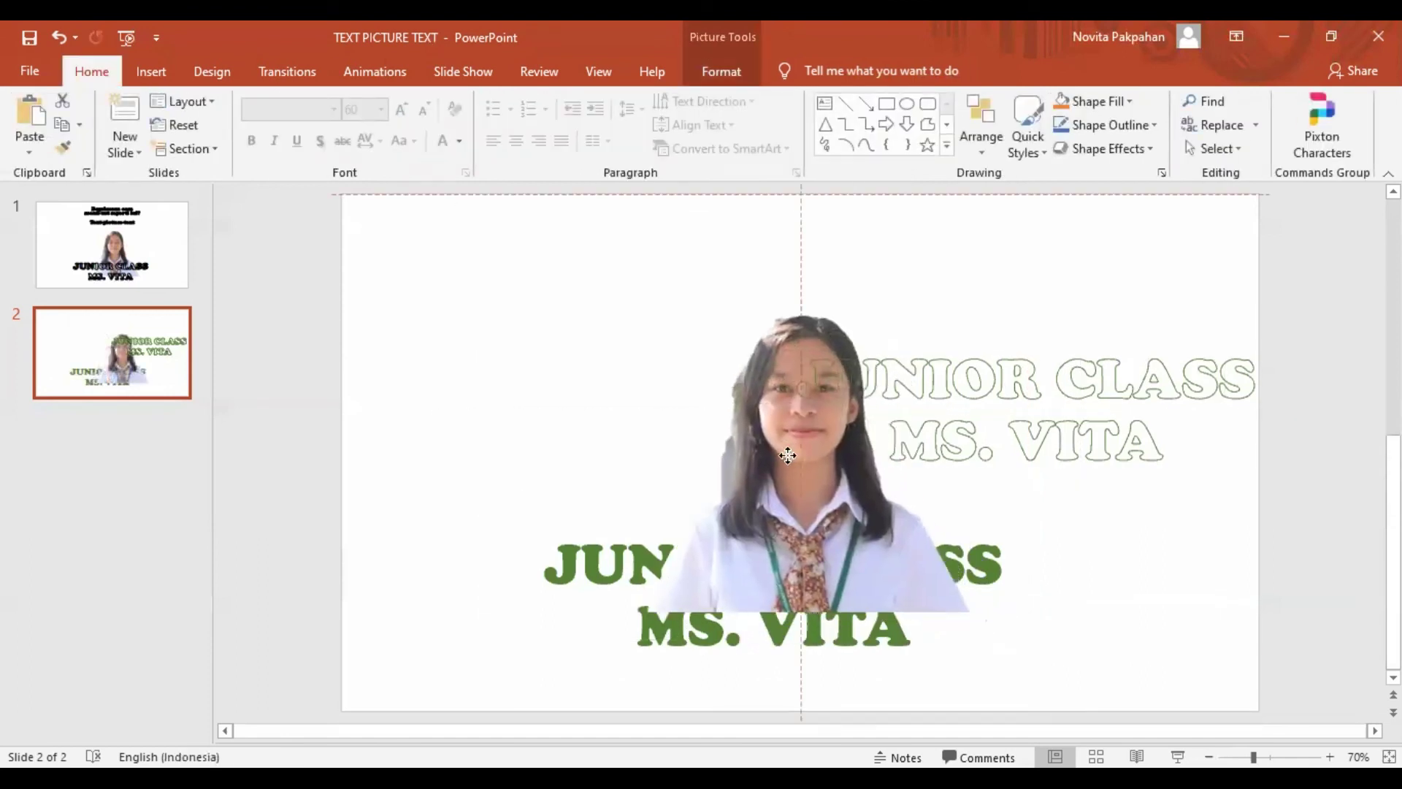
left_click_drag(843, 473, 762, 447)
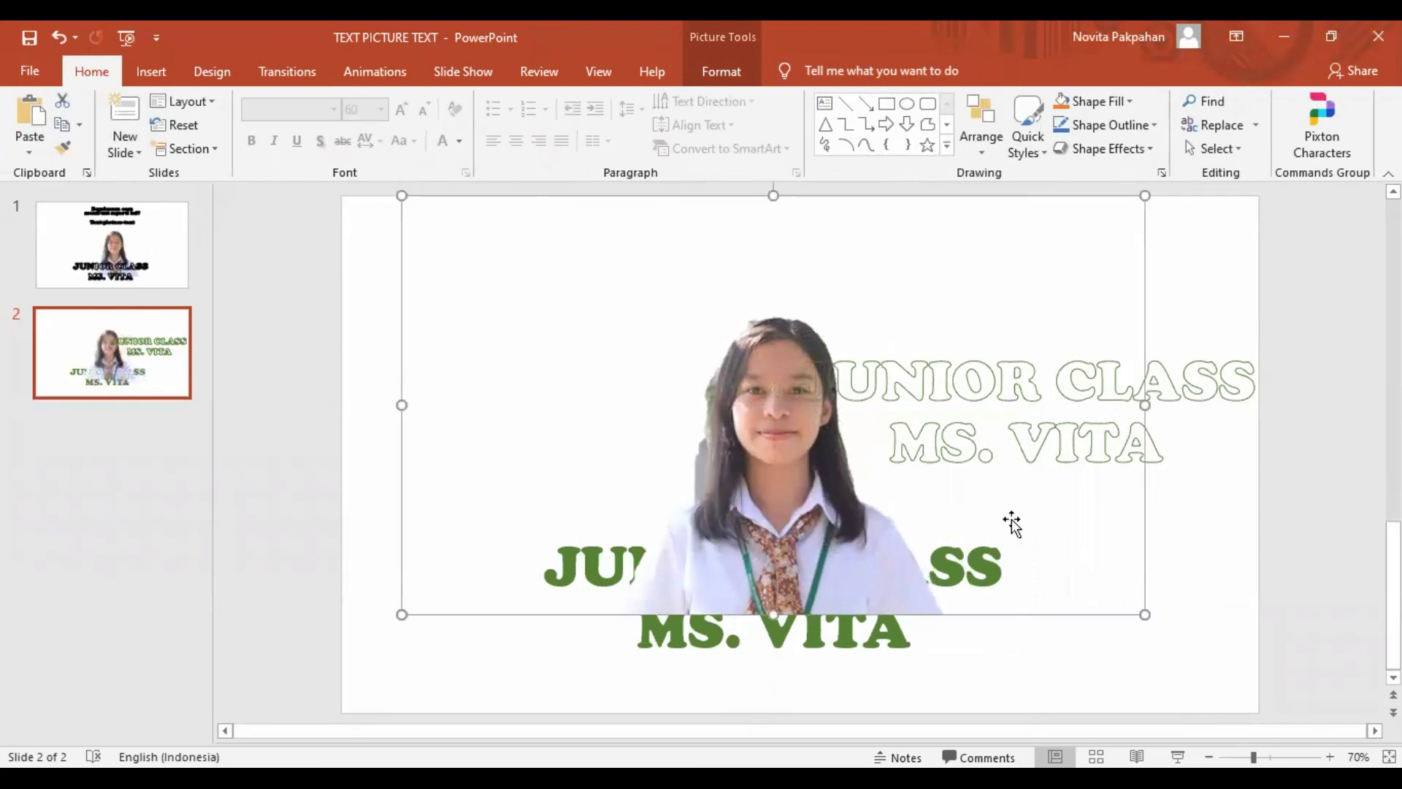
Nudge the green text into alignment and place the outlined copy exactly over it.
left_click(851, 643)
left_click_drag(885, 702, 889, 694)
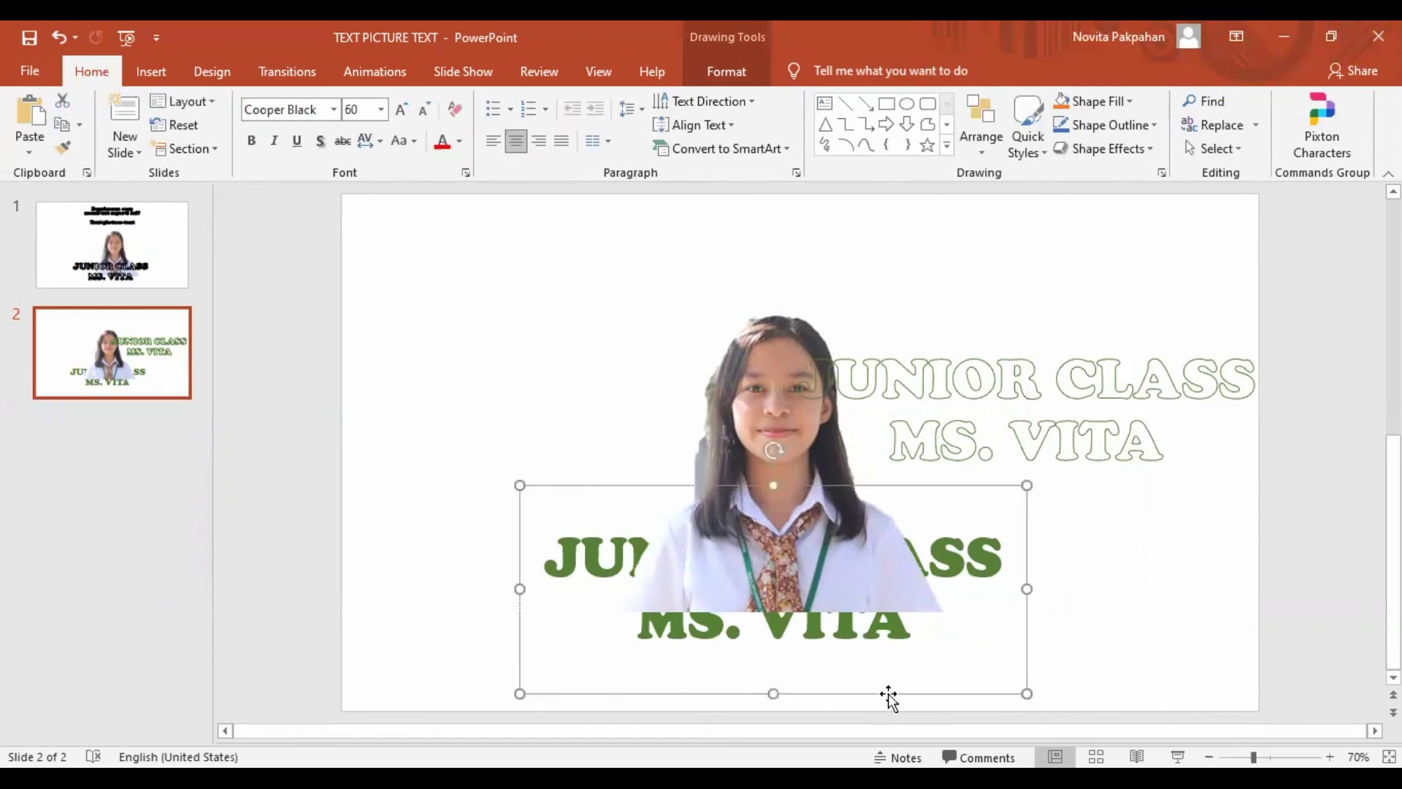
left_click(1133, 376)
mouse_move(1177, 307)
left_mouse_down()
mouse_move(989, 480)
mouse_move(925, 487)
left_mouse_up()
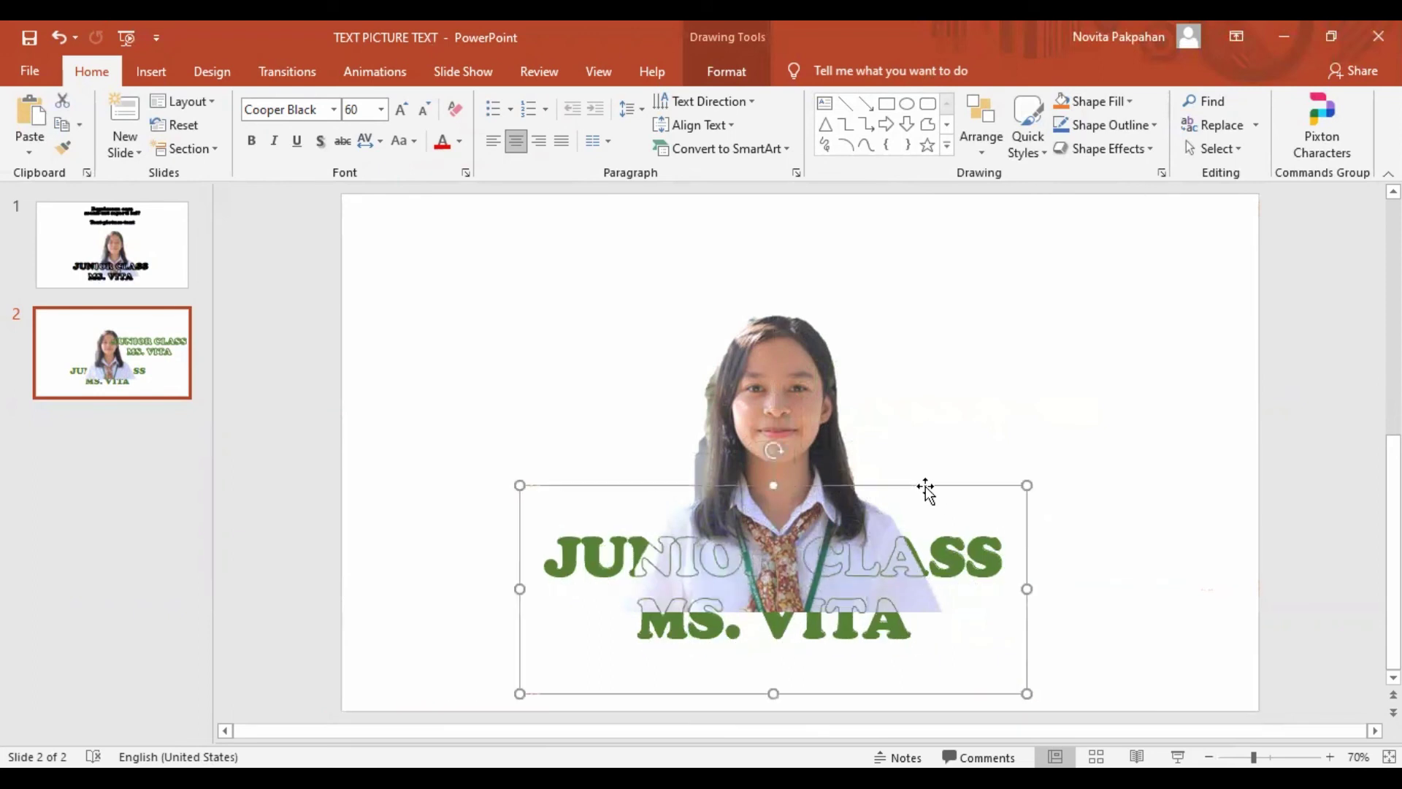
left_click(1139, 347)
left_click(1203, 438)
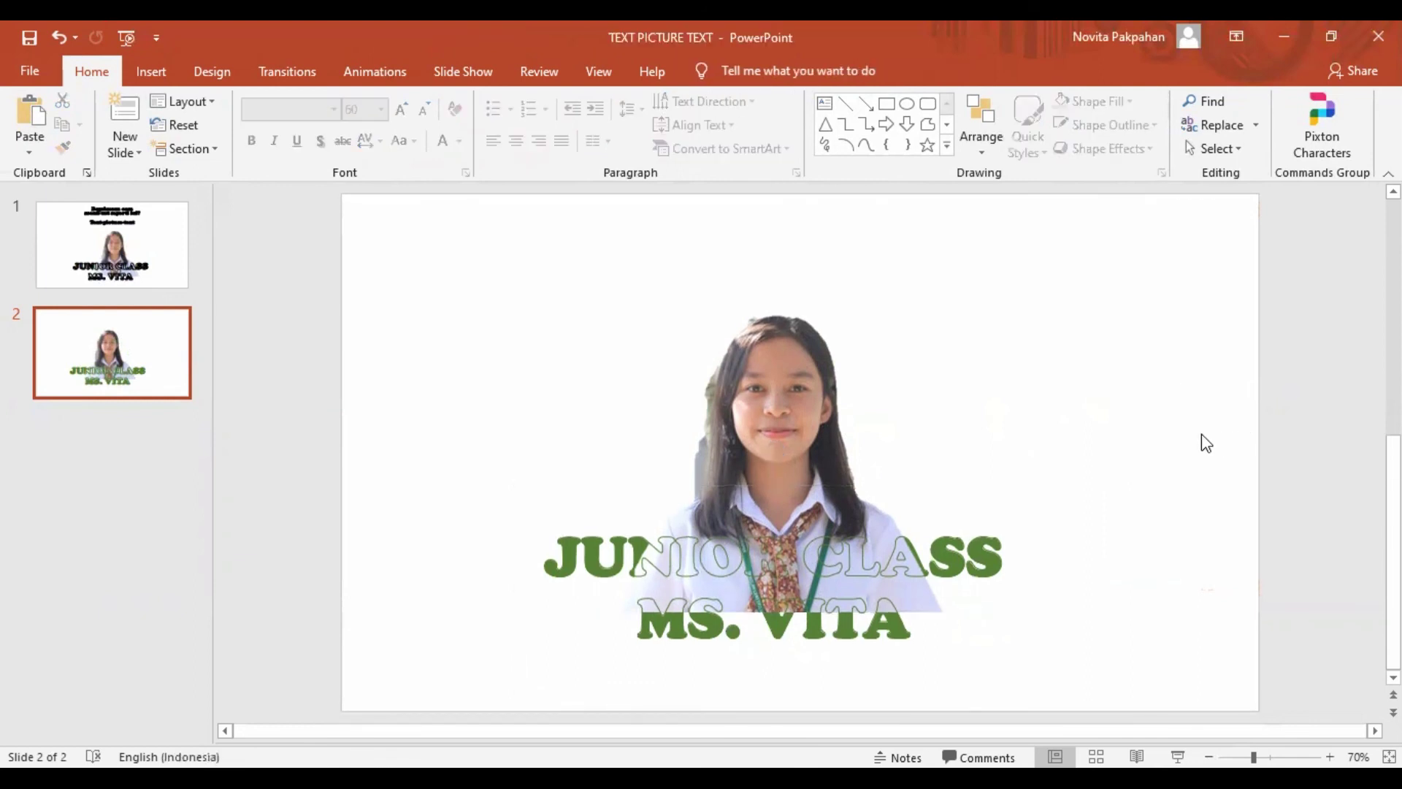